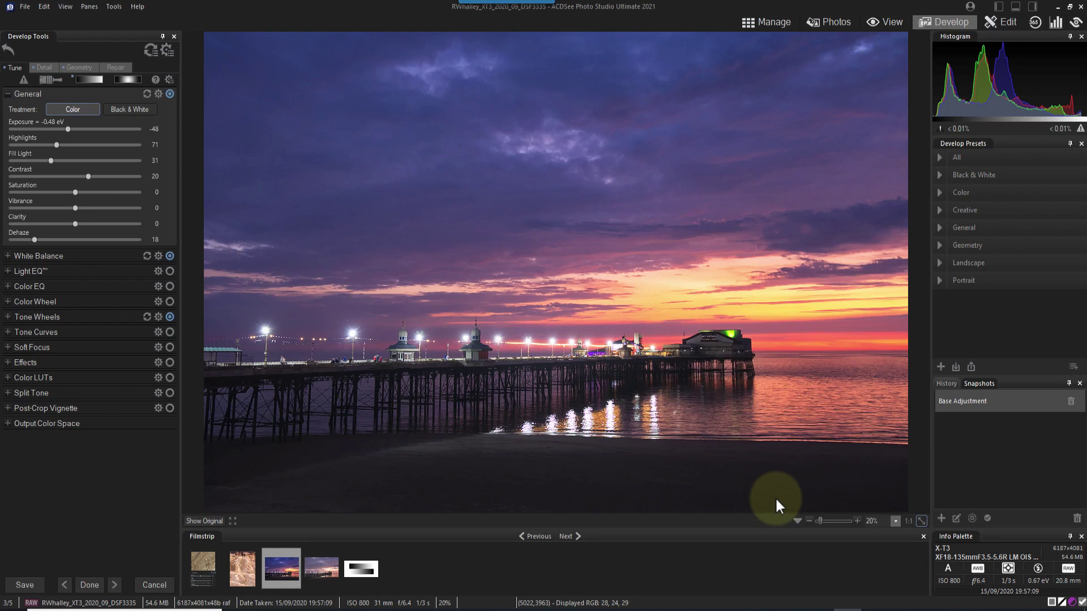
Compare the edited pier photo against the unedited original, then return to the edit.
{"action": "left_click", "coordinate": [208, 521]}
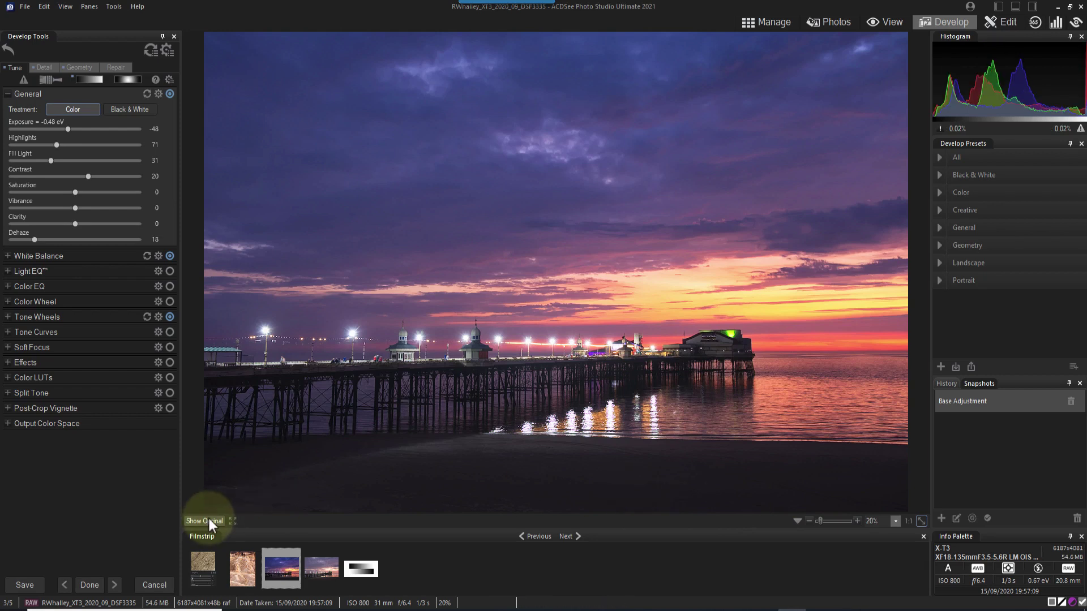
{"action": "left_click", "coordinate": [209, 519]}
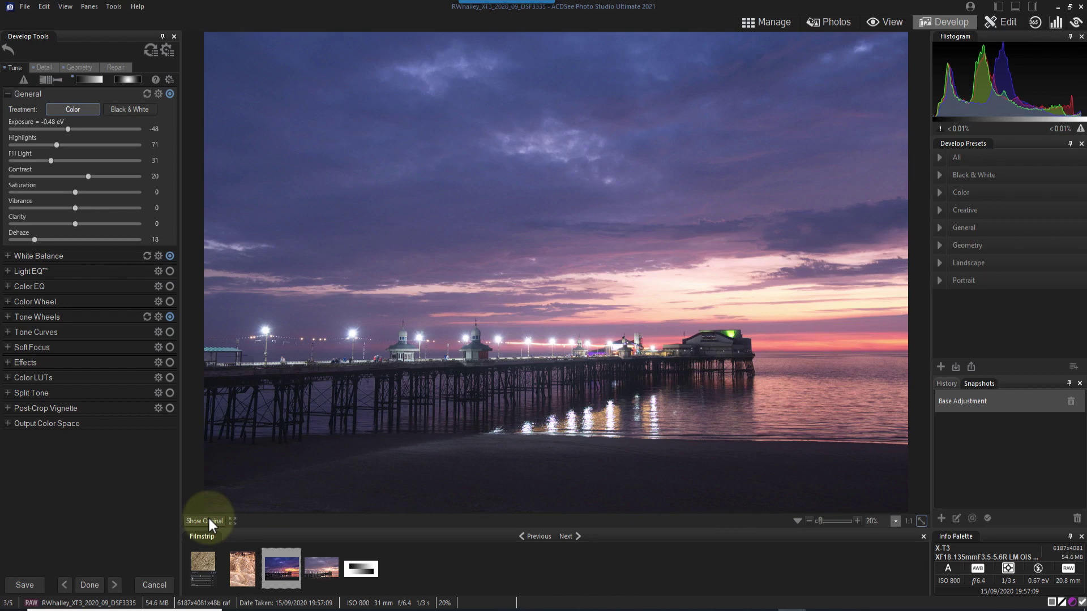
{"action": "left_click", "coordinate": [208, 518]}
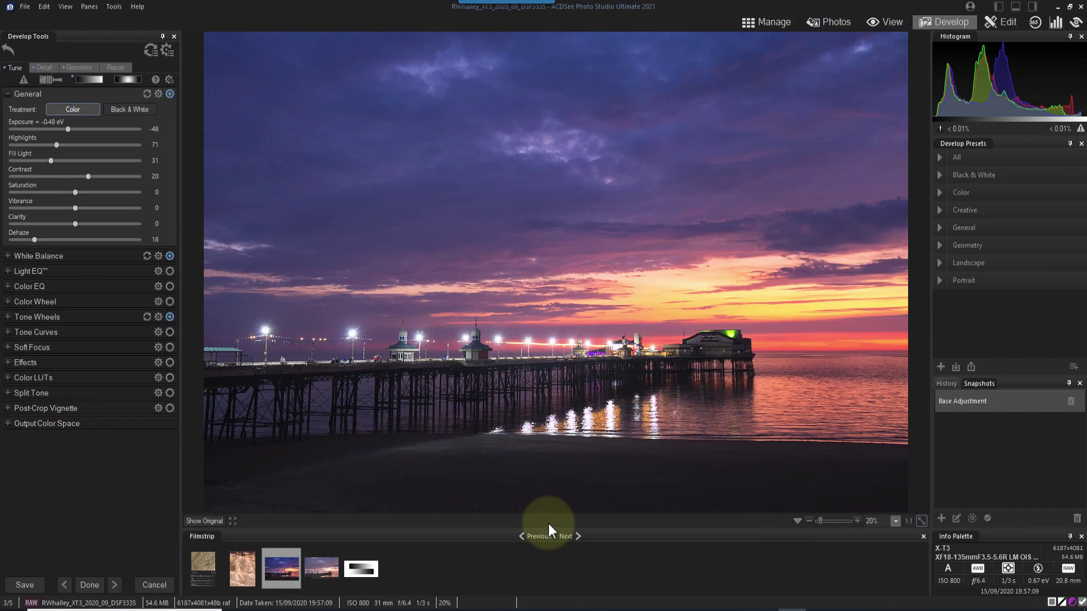
In Tone Wheels, shift the Shadows hue toward orange and raise its tint strength.
{"action": "left_click", "coordinate": [37, 317]}
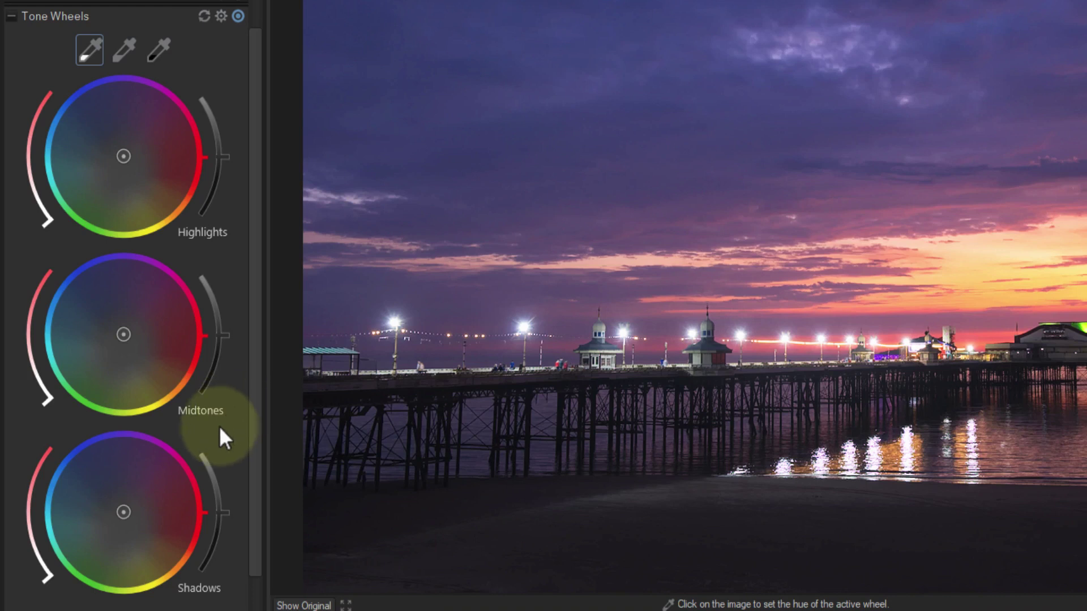
{"action": "left_click_drag", "start_coordinate": [206, 512], "coordinate": [181, 576]}
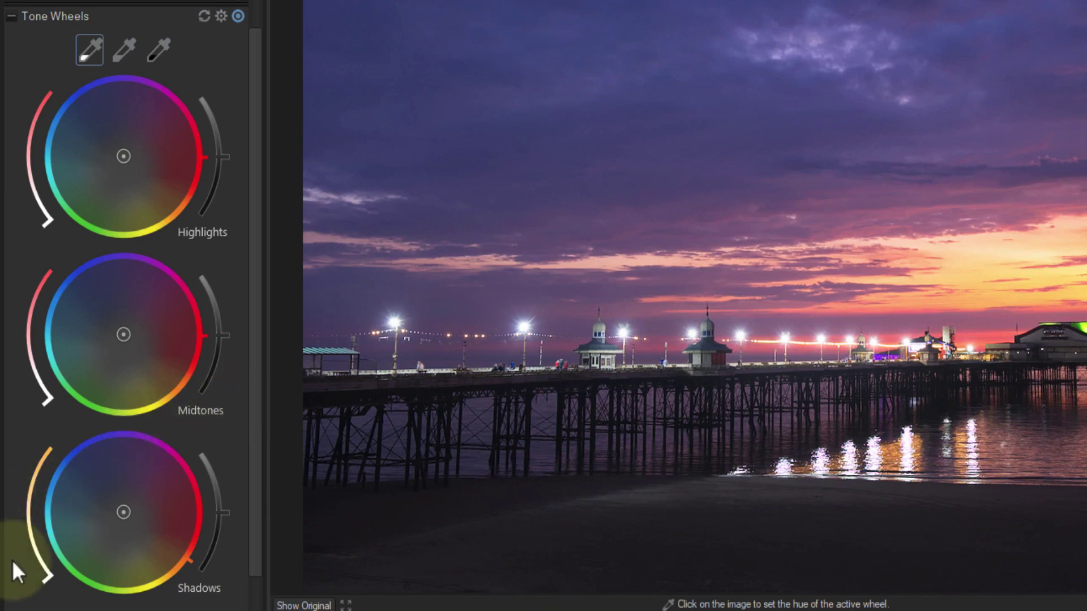
{"action": "left_click_drag", "start_coordinate": [45, 579], "coordinate": [28, 544]}
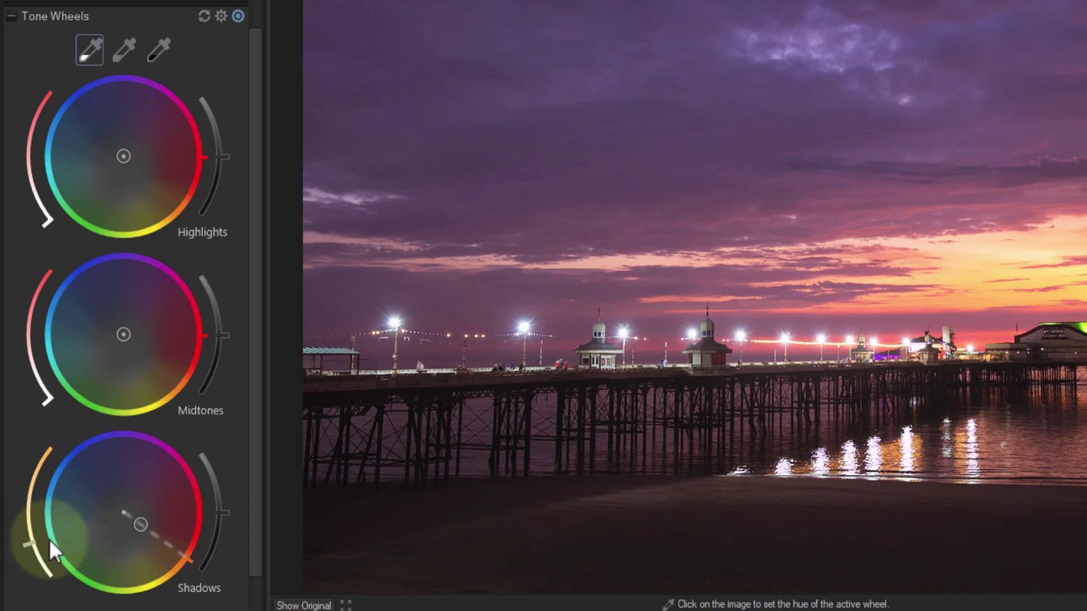
Refine the Shadows wheel toward a subtler magenta tint and brightness, comparing with Tone Wheels off.
{"action": "mouse_move", "coordinate": [146, 531]}
{"action": "left_mouse_down"}
{"action": "mouse_move", "coordinate": [154, 539]}
{"action": "mouse_move", "coordinate": [142, 525]}
{"action": "left_mouse_up"}
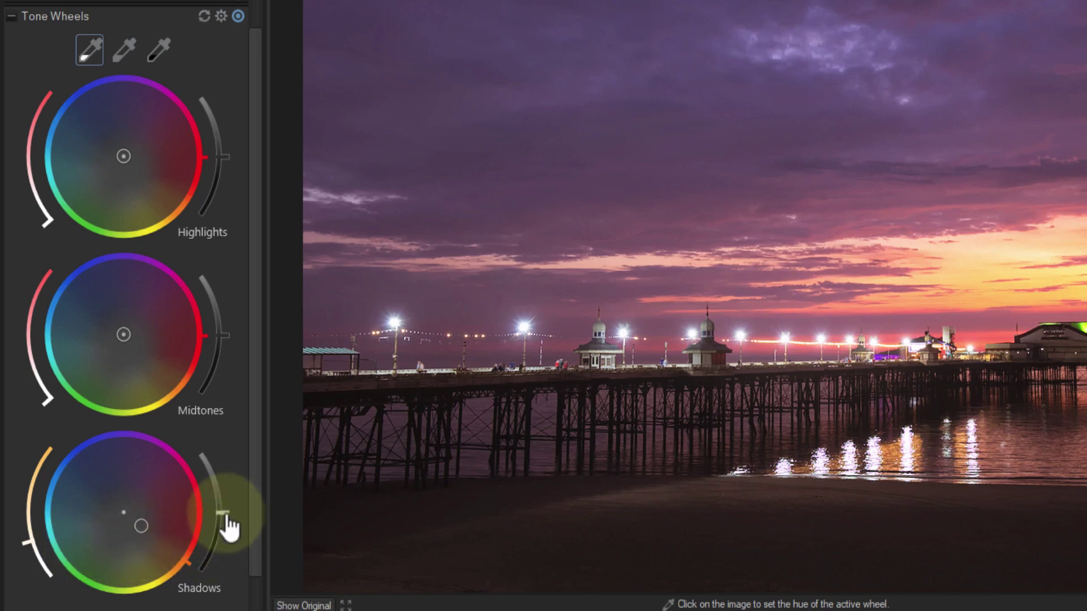
{"action": "mouse_move", "coordinate": [229, 528]}
{"action": "left_mouse_down"}
{"action": "mouse_move", "coordinate": [231, 507]}
{"action": "mouse_move", "coordinate": [243, 552]}
{"action": "mouse_move", "coordinate": [233, 528]}
{"action": "left_mouse_up"}
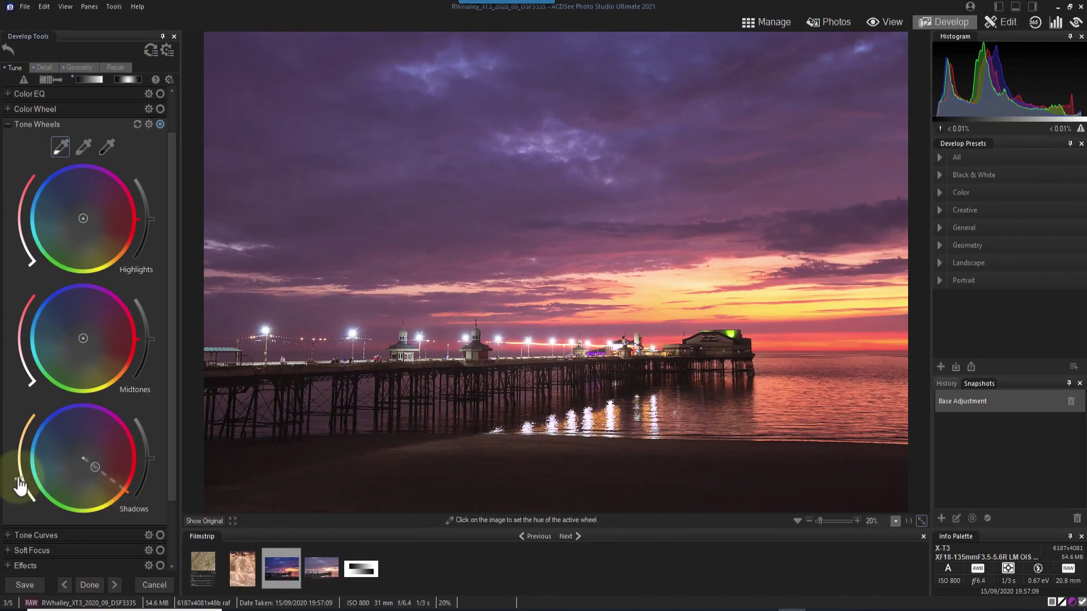
{"action": "left_click_drag", "start_coordinate": [19, 486], "coordinate": [21, 487]}
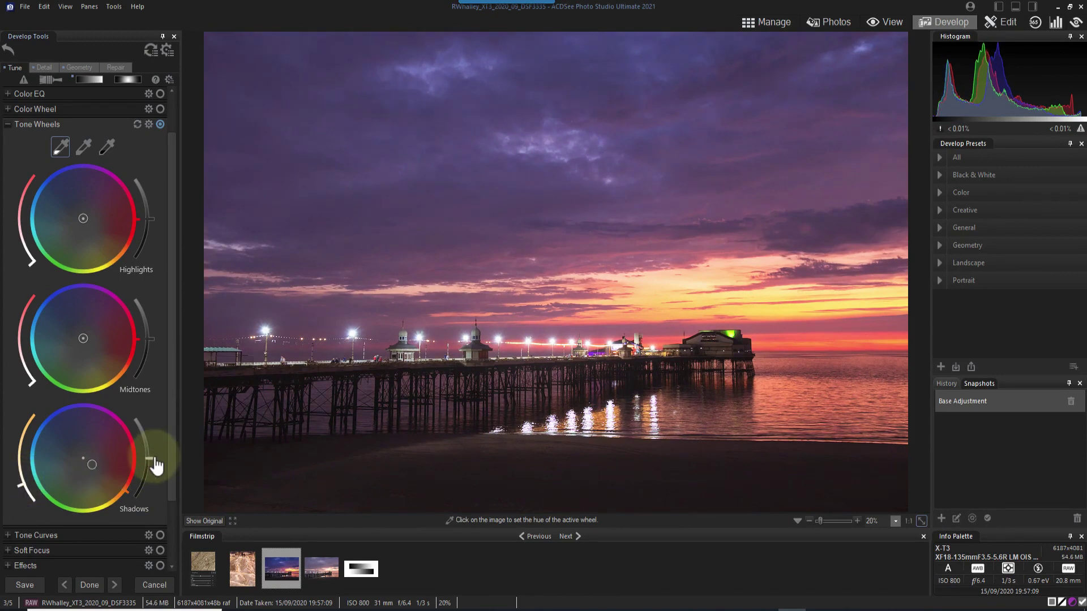
{"action": "left_click_drag", "start_coordinate": [156, 466], "coordinate": [157, 475]}
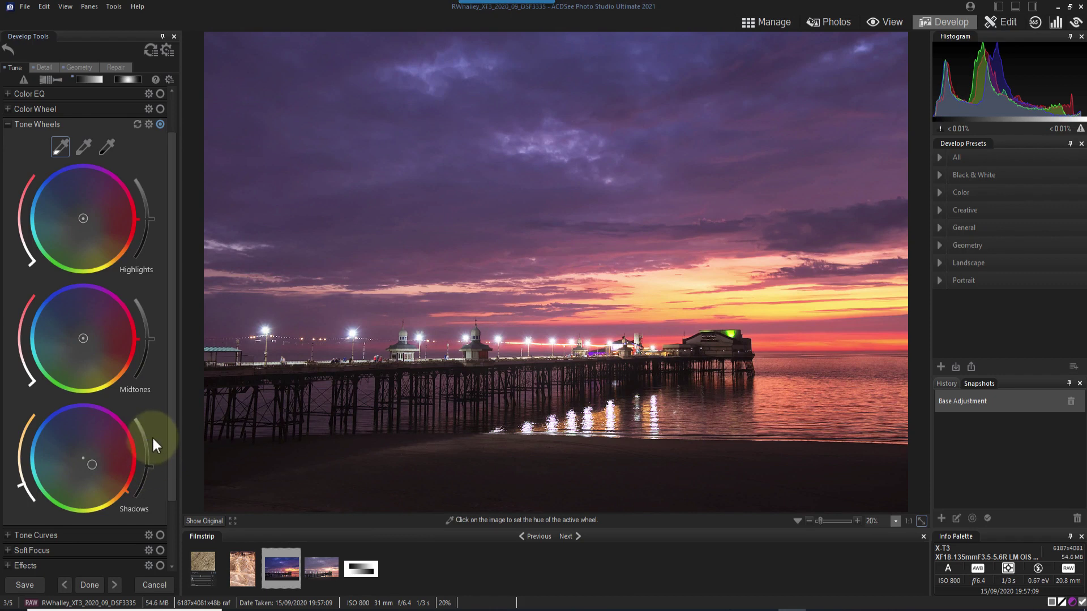
{"action": "left_click", "coordinate": [160, 124]}
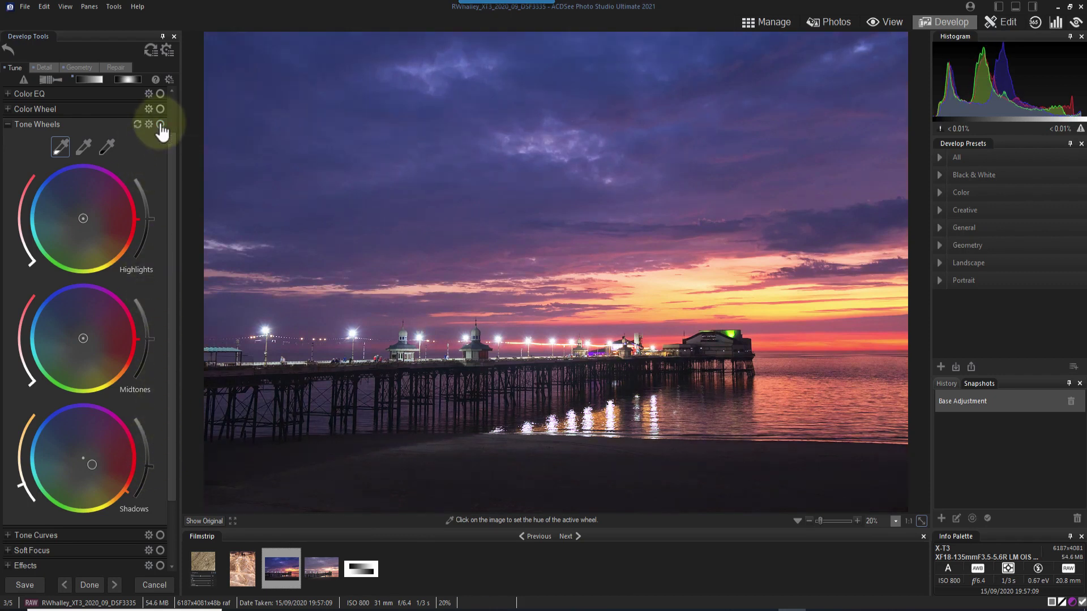
{"action": "left_click", "coordinate": [161, 124]}
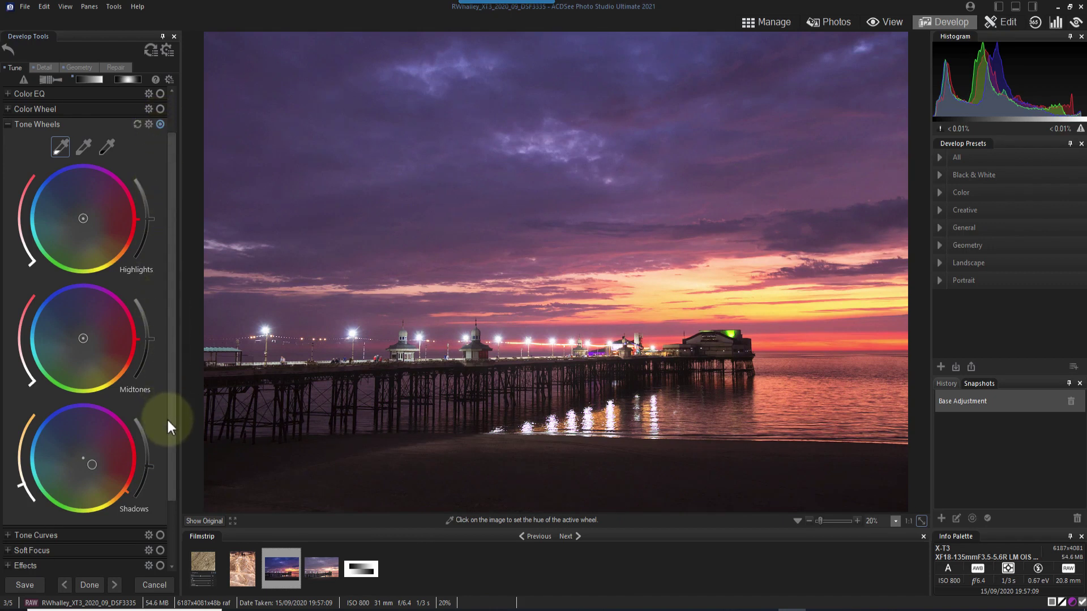
Tint the midtones toward purple and set the midtones tint strength.
{"action": "left_click_drag", "start_coordinate": [139, 339], "coordinate": [64, 280]}
{"action": "left_click", "coordinate": [39, 385]}
{"action": "left_click_drag", "start_coordinate": [39, 385], "coordinate": [25, 379]}
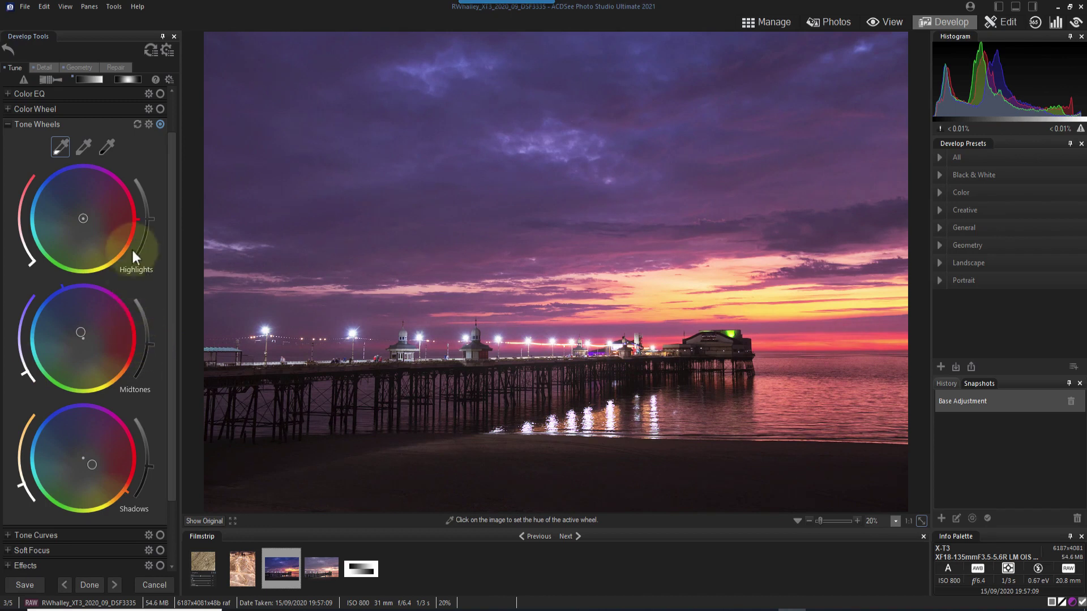
Tint the highlights toward yellow with increased strength, comparing with Tone Wheels off.
{"action": "left_click_drag", "start_coordinate": [138, 219], "coordinate": [109, 264]}
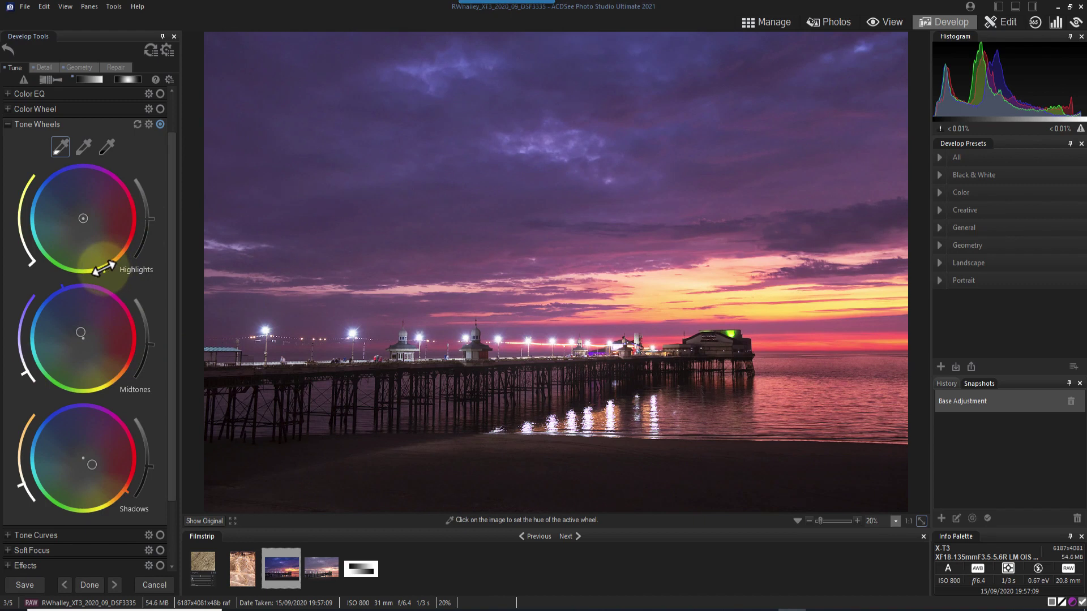
{"action": "left_click", "coordinate": [34, 263]}
{"action": "left_click_drag", "start_coordinate": [35, 271], "coordinate": [21, 243]}
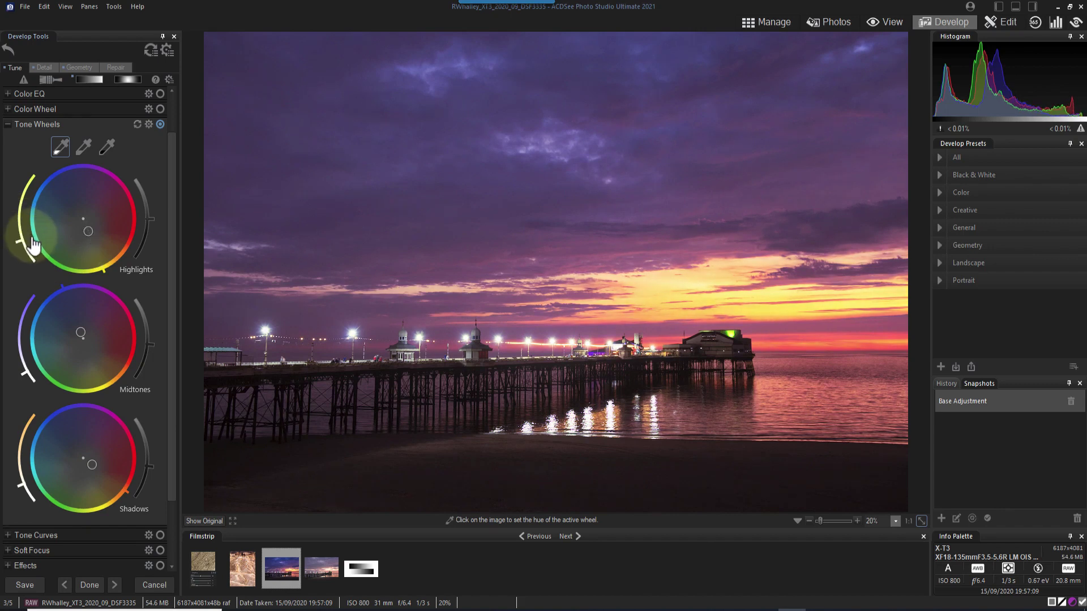
{"action": "left_click", "coordinate": [162, 126]}
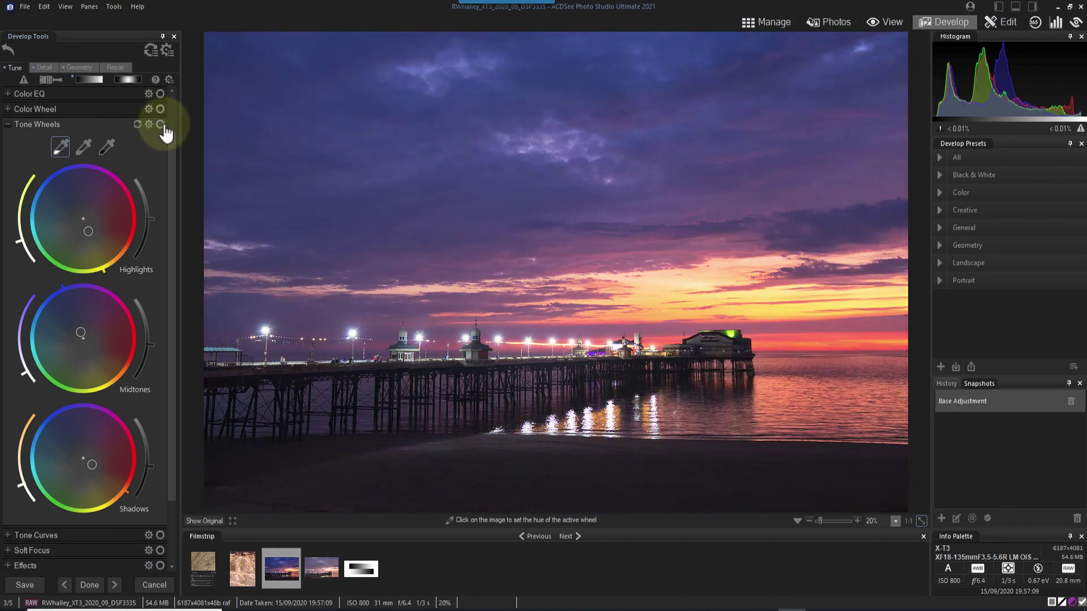
{"action": "left_click", "coordinate": [162, 125]}
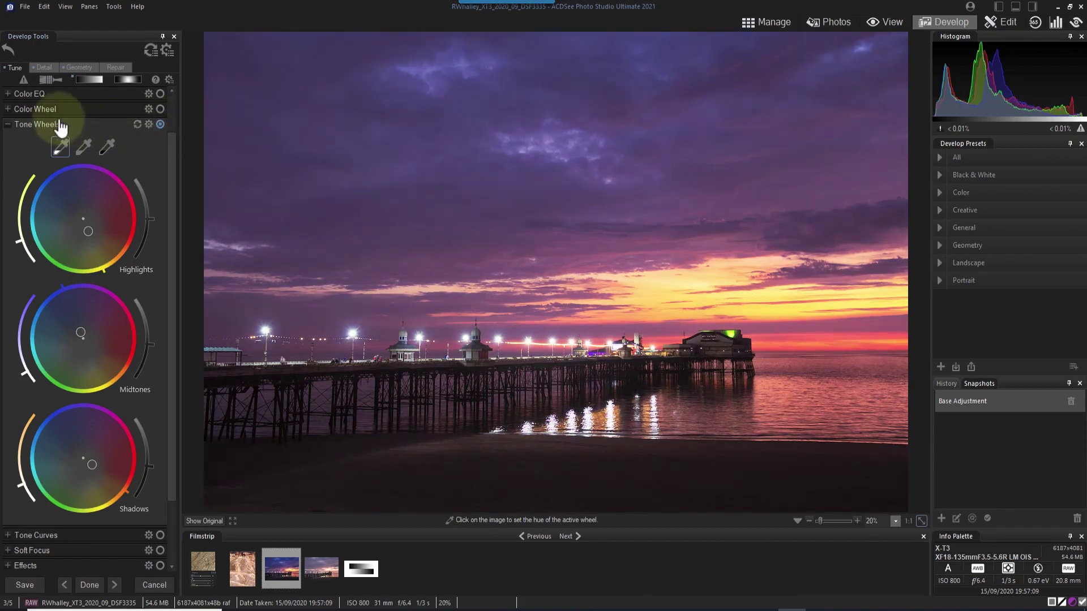
Enable Color Wheel and sample the orange-yellow sunset glow to set its hue range.
{"action": "left_click", "coordinate": [39, 110]}
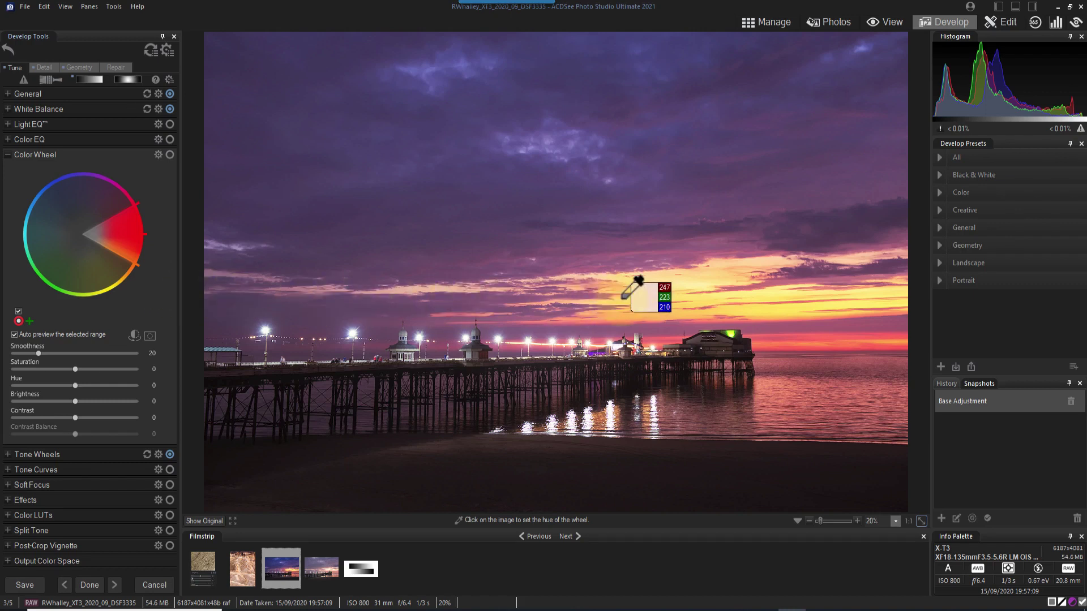
{"action": "left_click", "coordinate": [664, 275]}
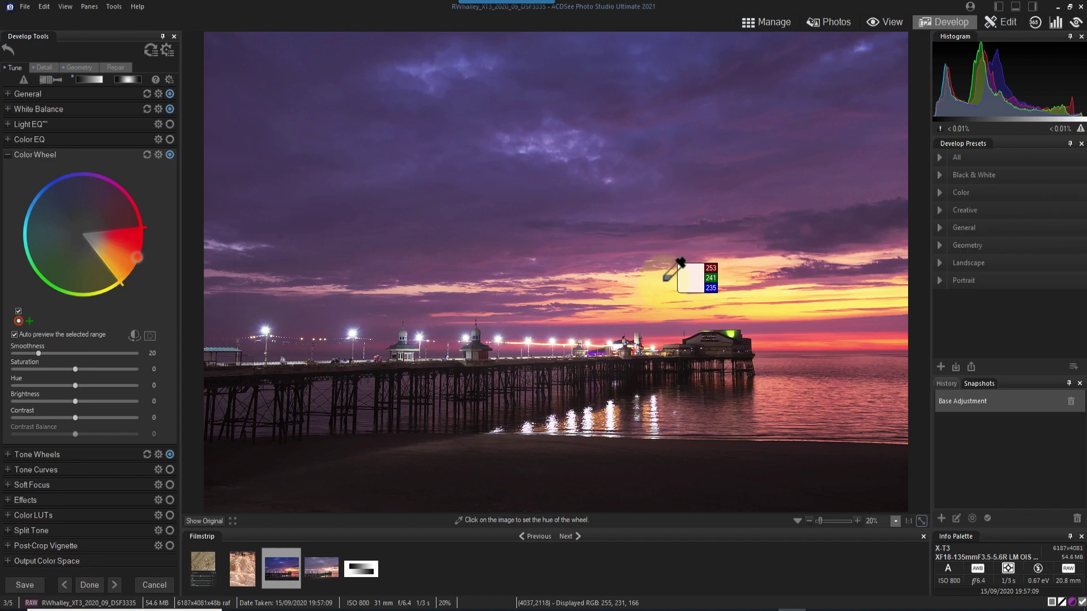
{"action": "left_click", "coordinate": [651, 296]}
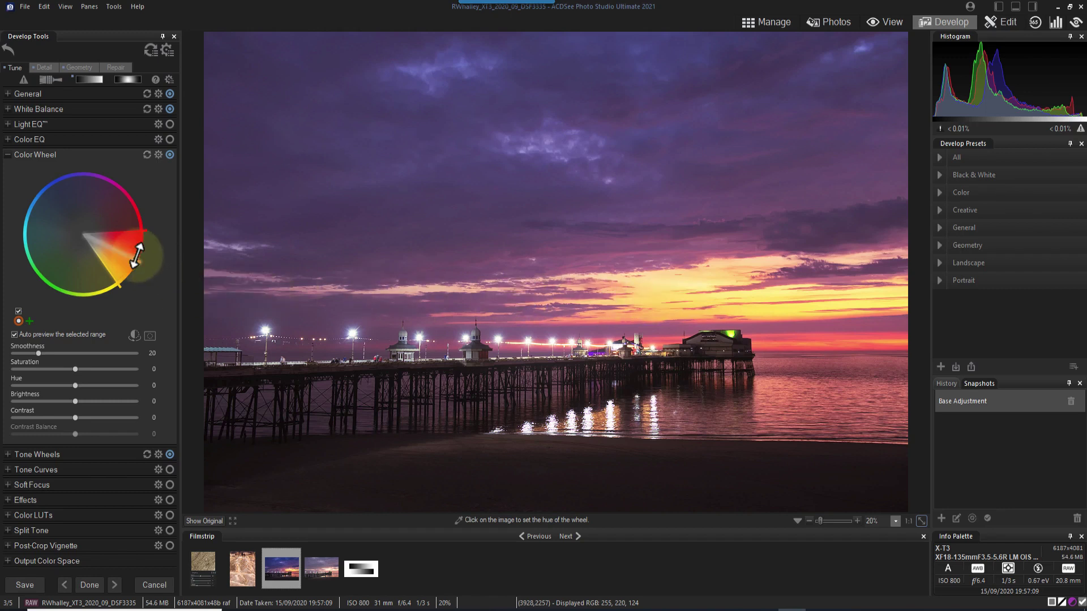
Widen the Color Wheel hue range toward yellow and set Smoothness to 26.
{"action": "left_click_drag", "start_coordinate": [137, 255], "coordinate": [128, 279]}
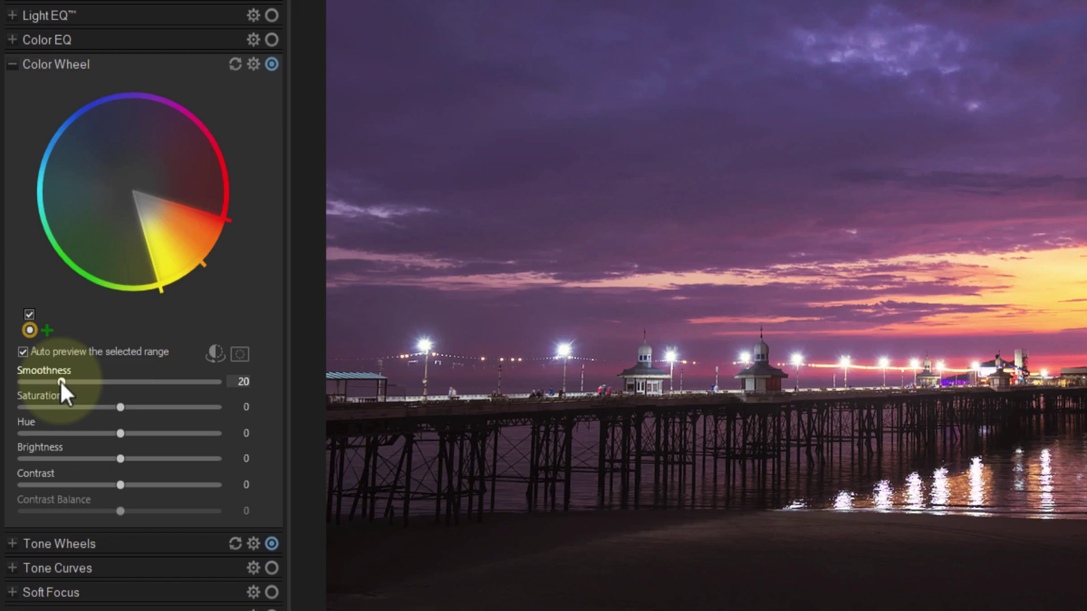
{"action": "mouse_move", "coordinate": [61, 381]}
{"action": "left_mouse_down"}
{"action": "mouse_move", "coordinate": [222, 391]}
{"action": "mouse_move", "coordinate": [2, 389]}
{"action": "mouse_move", "coordinate": [73, 382]}
{"action": "left_mouse_up"}
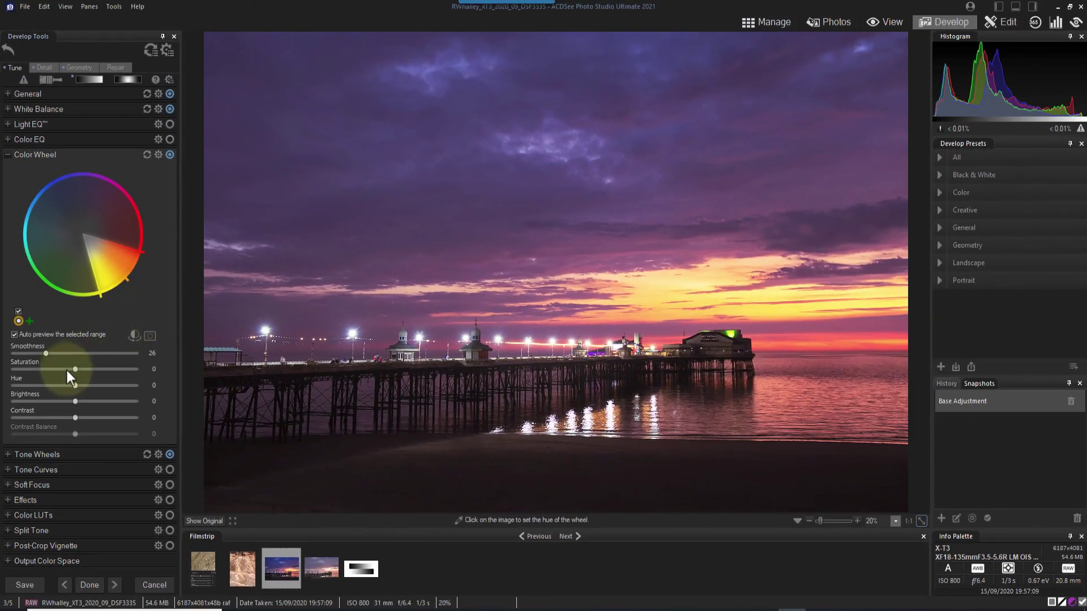
Set the sunset range to Saturation 32, Contrast 14 and Brightness -25.
{"action": "left_click_drag", "start_coordinate": [75, 369], "coordinate": [93, 369]}
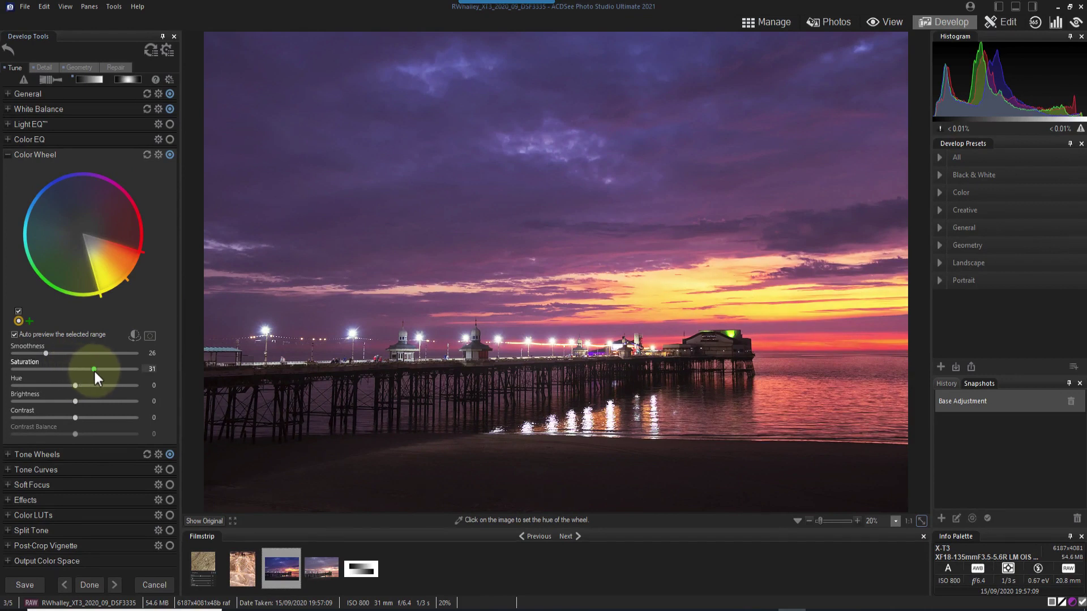
{"action": "left_click_drag", "start_coordinate": [74, 417], "coordinate": [83, 419]}
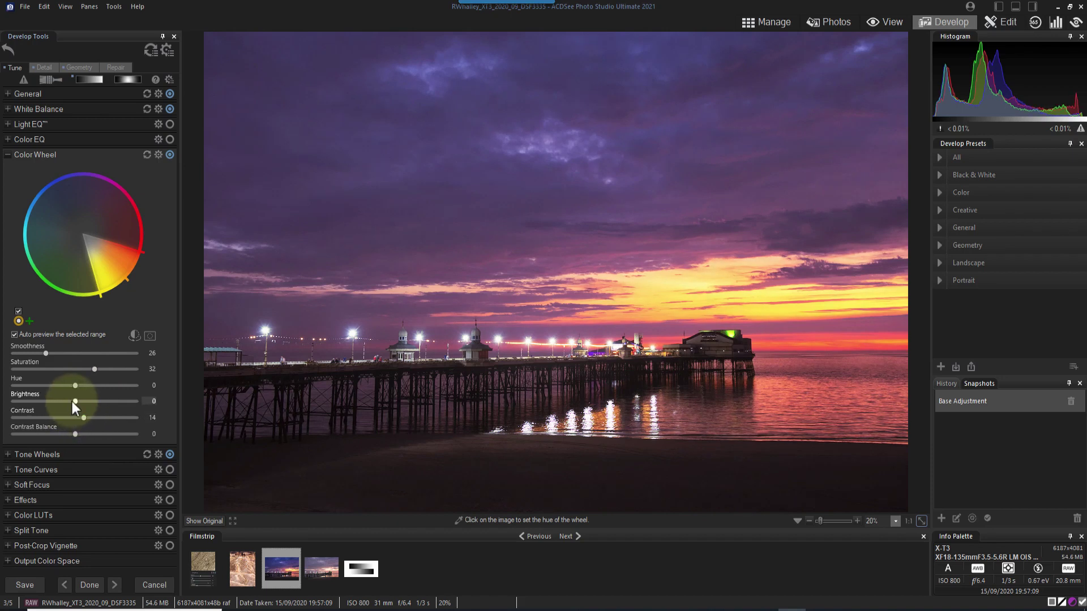
{"action": "left_click_drag", "start_coordinate": [71, 401], "coordinate": [60, 400]}
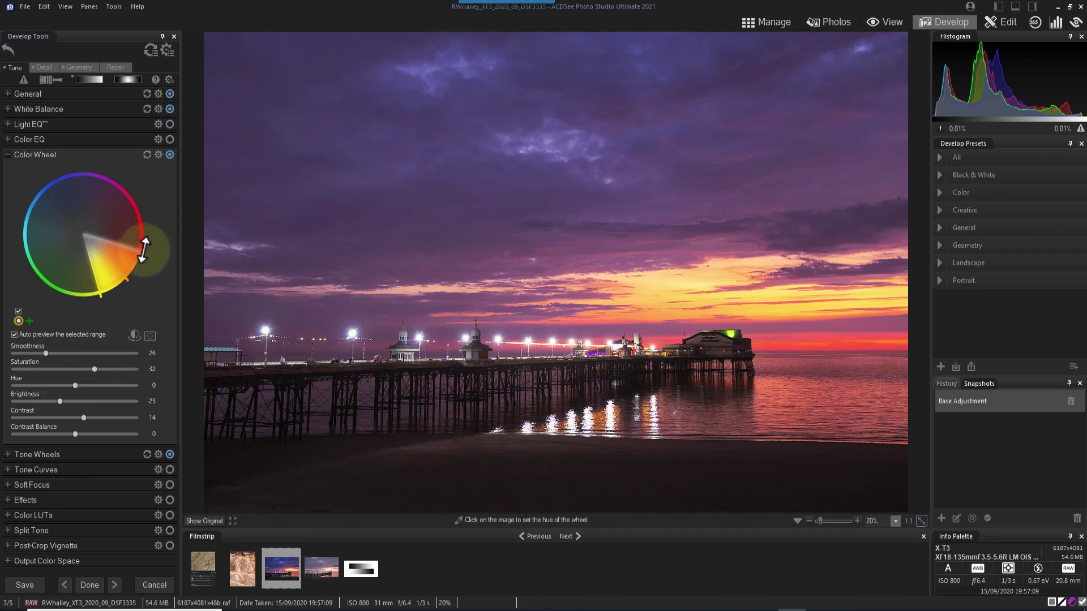
Reshape the Color Wheel hue range into a narrower yellow-orange band.
{"action": "mouse_move", "coordinate": [145, 250]}
{"action": "left_mouse_down"}
{"action": "mouse_move", "coordinate": [137, 275]}
{"action": "mouse_move", "coordinate": [145, 256]}
{"action": "left_mouse_up"}
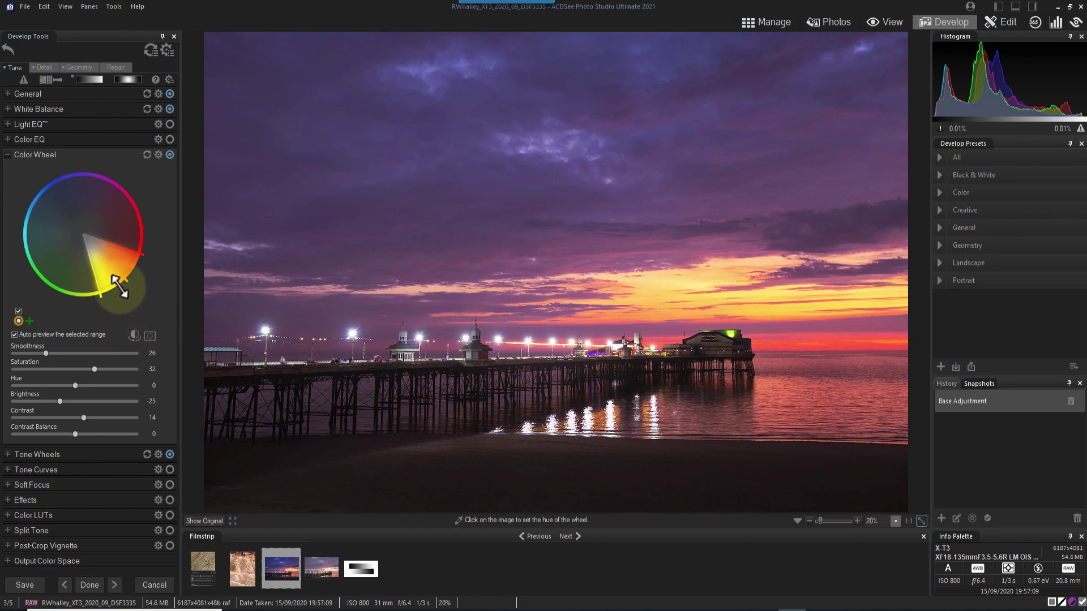
{"action": "left_click_drag", "start_coordinate": [114, 281], "coordinate": [135, 300]}
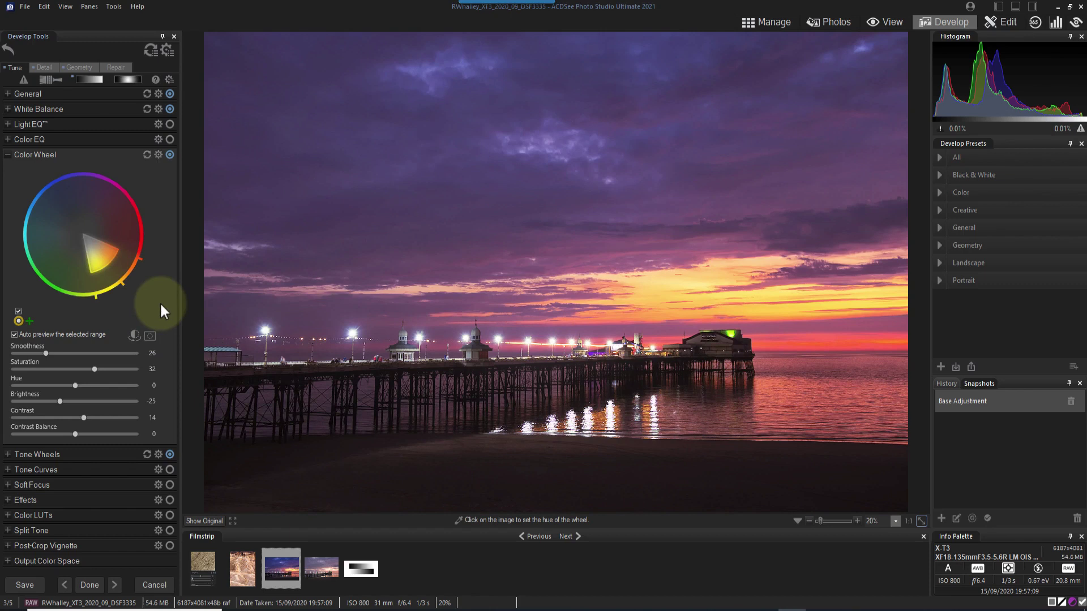
Add a second range sampled from the purple sky, with Saturation 29 and Contrast 21.
{"action": "left_click", "coordinate": [29, 321]}
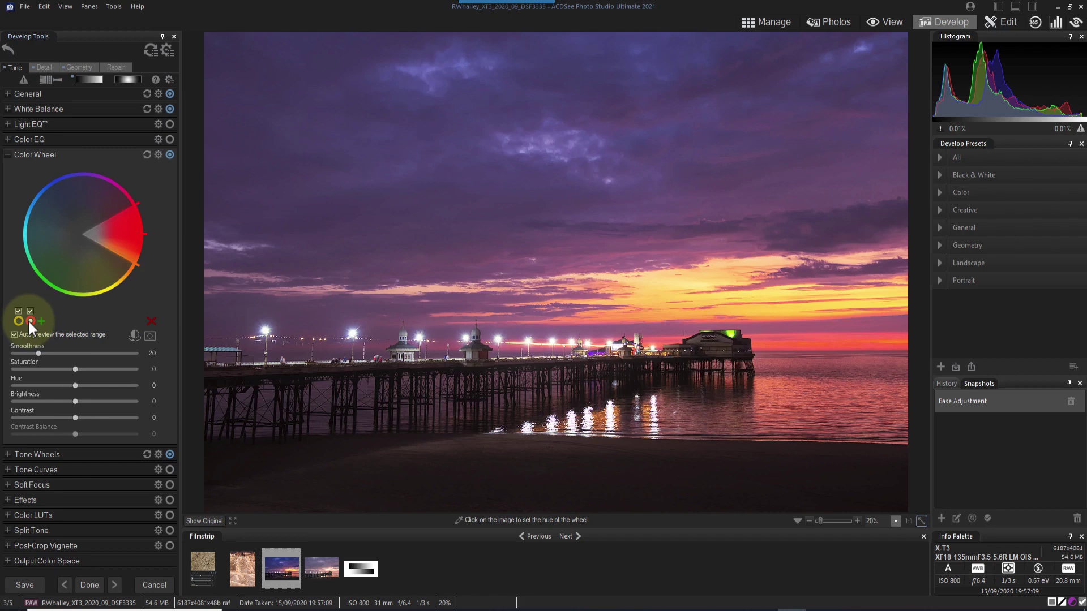
{"action": "left_click", "coordinate": [372, 110]}
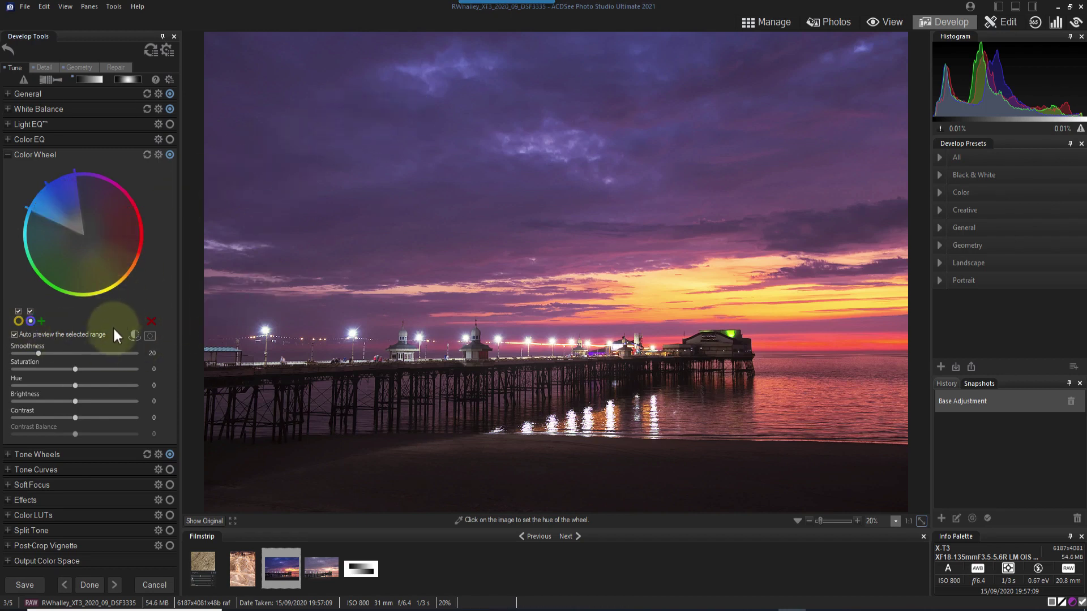
{"action": "left_click_drag", "start_coordinate": [75, 368], "coordinate": [91, 371]}
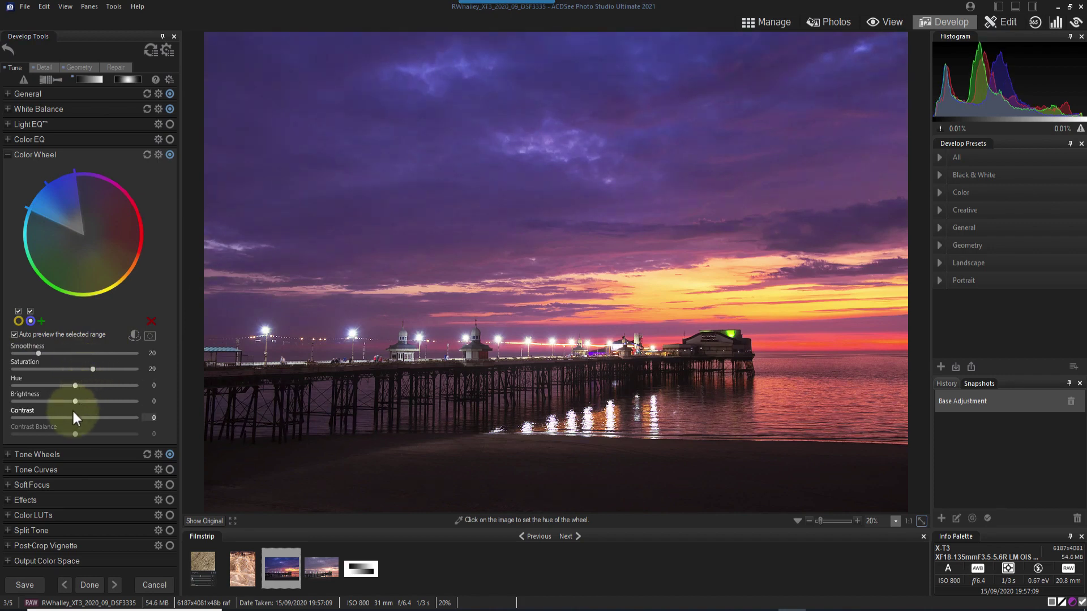
{"action": "mouse_move", "coordinate": [75, 418]}
{"action": "left_mouse_down"}
{"action": "mouse_move", "coordinate": [93, 420]}
{"action": "mouse_move", "coordinate": [80, 403]}
{"action": "left_mouse_up"}
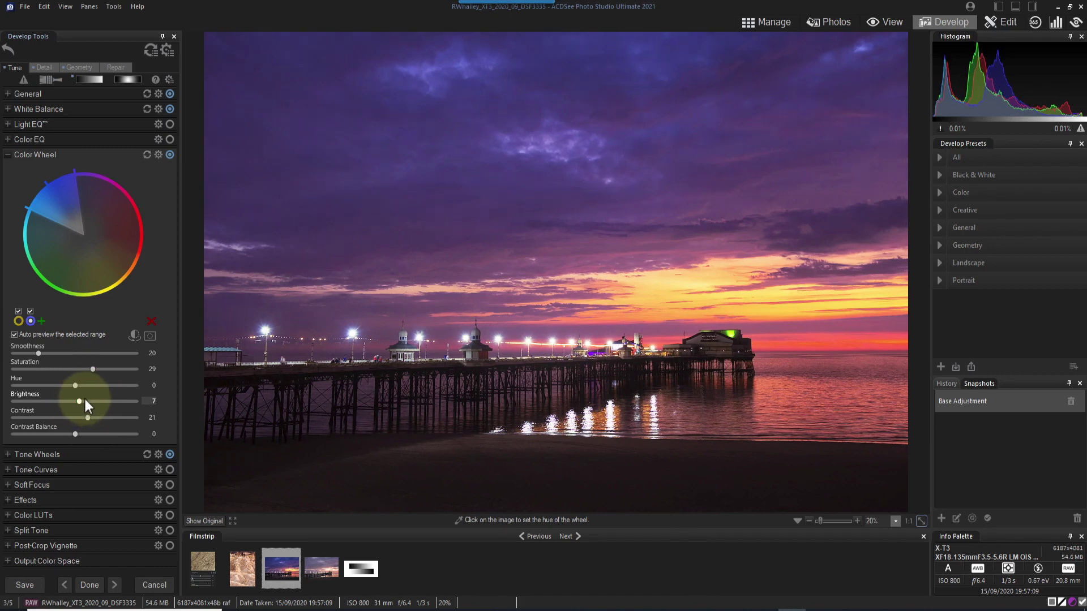
Re-enable and select the first colour range, then reset Color Wheel to defaults.
{"action": "left_click", "coordinate": [18, 312]}
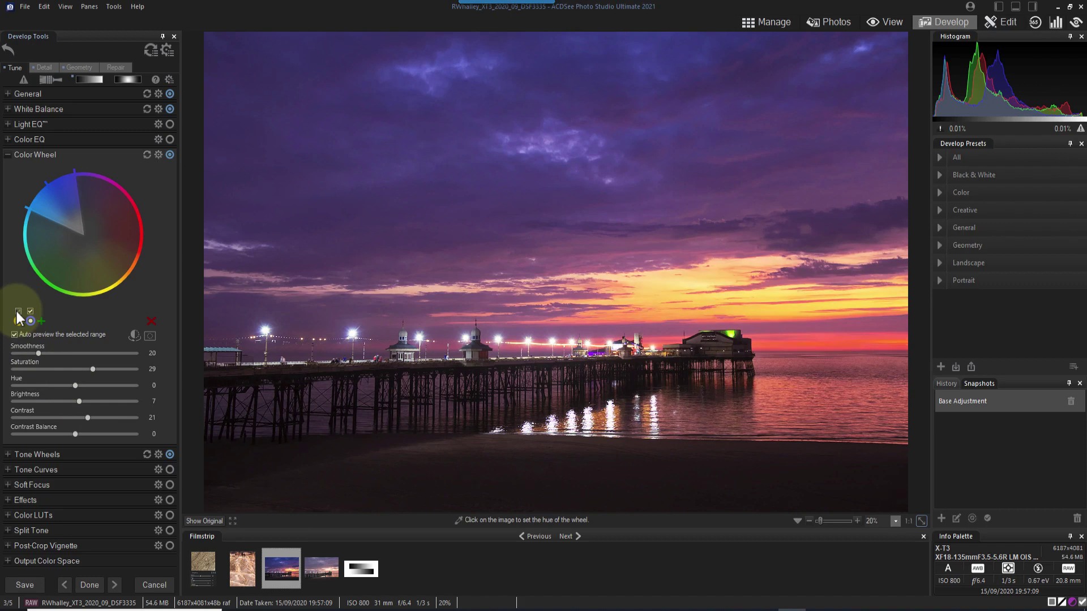
{"action": "left_click", "coordinate": [19, 320]}
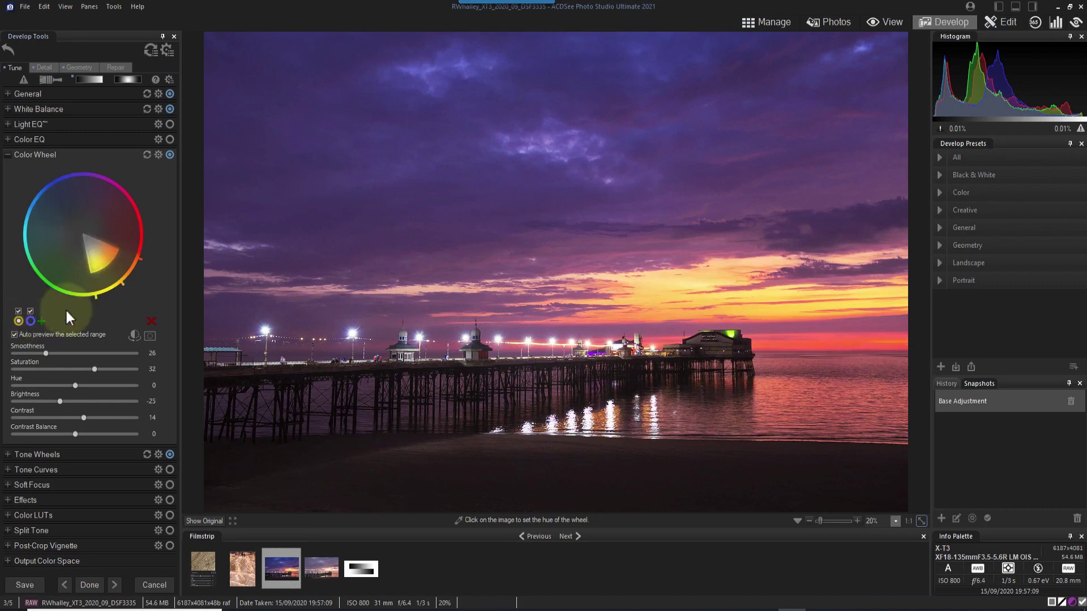
{"action": "left_click", "coordinate": [148, 155]}
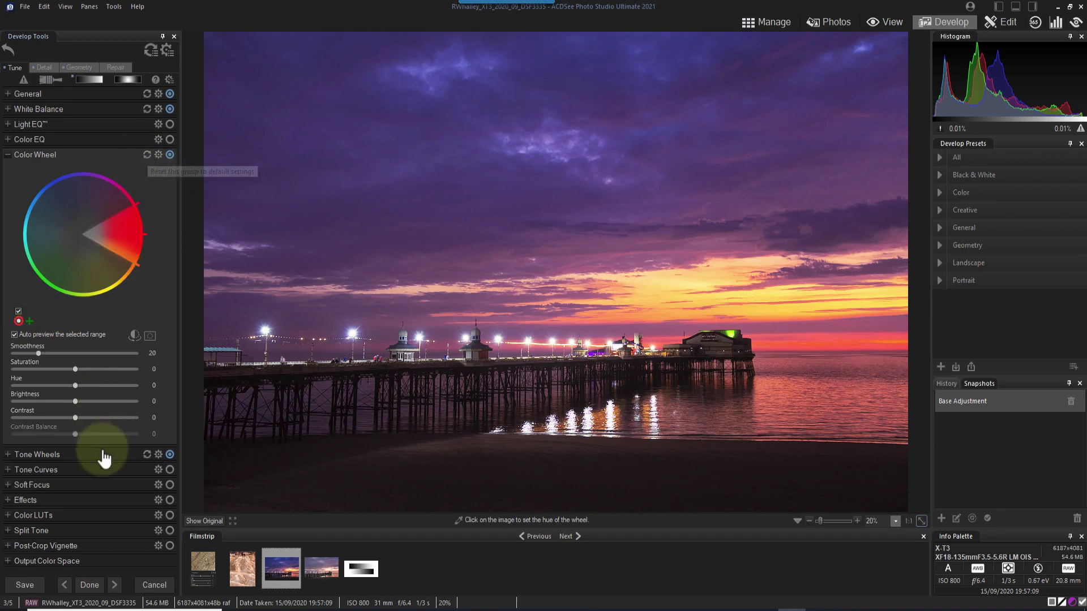
Reset the Tone Wheels adjustment to its default settings.
{"action": "left_click", "coordinate": [145, 457]}
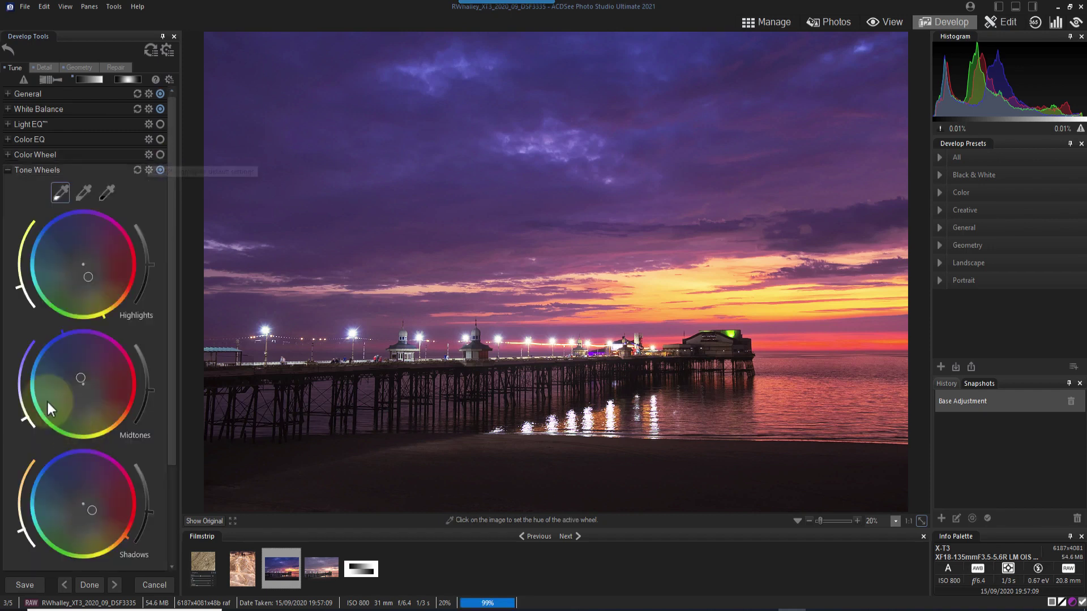
{"action": "left_click", "coordinate": [137, 172]}
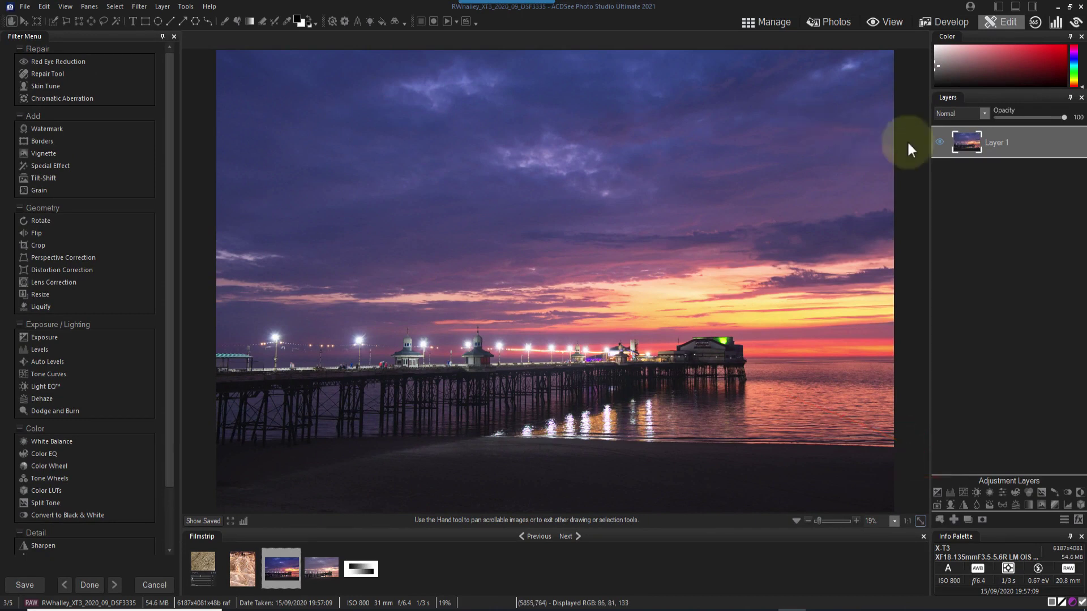
Duplicate Layer 1 so that Layer 1 copy 1 sits above it.
{"action": "right_click", "coordinate": [1034, 147]}
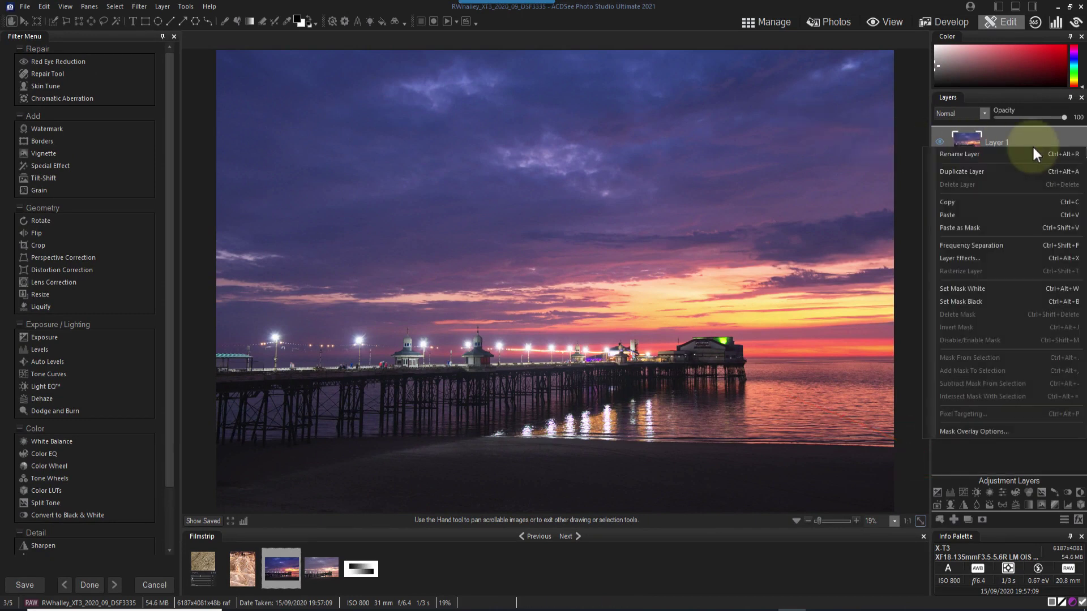
{"action": "left_click", "coordinate": [987, 172]}
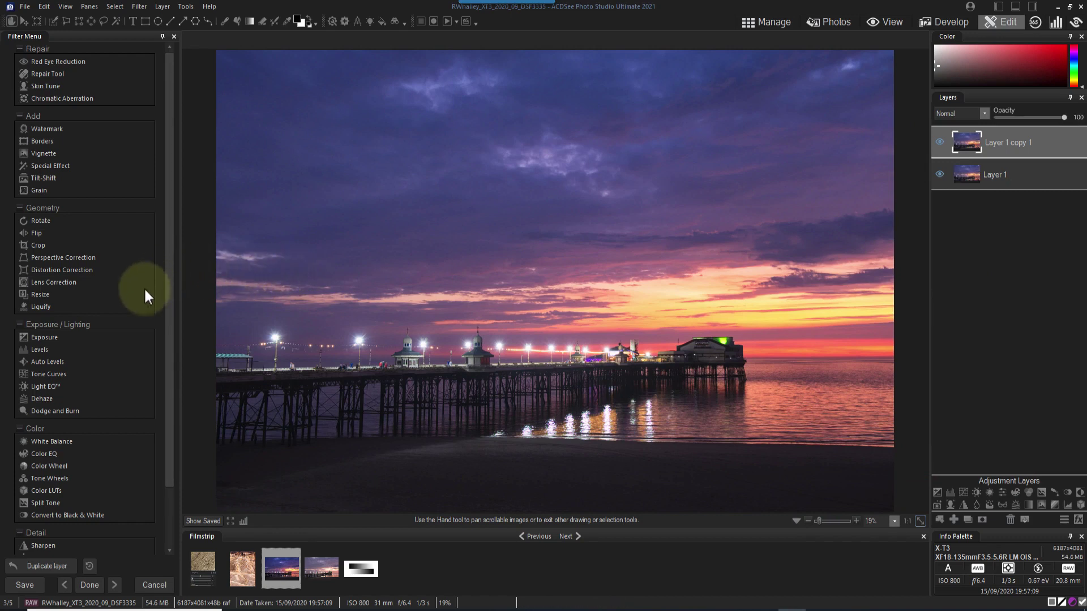
Grade the copy's yellow tones with Color Wheel Saturation 35, Brightness 6, Contrast 33, and add a second range.
{"action": "left_click", "coordinate": [54, 466]}
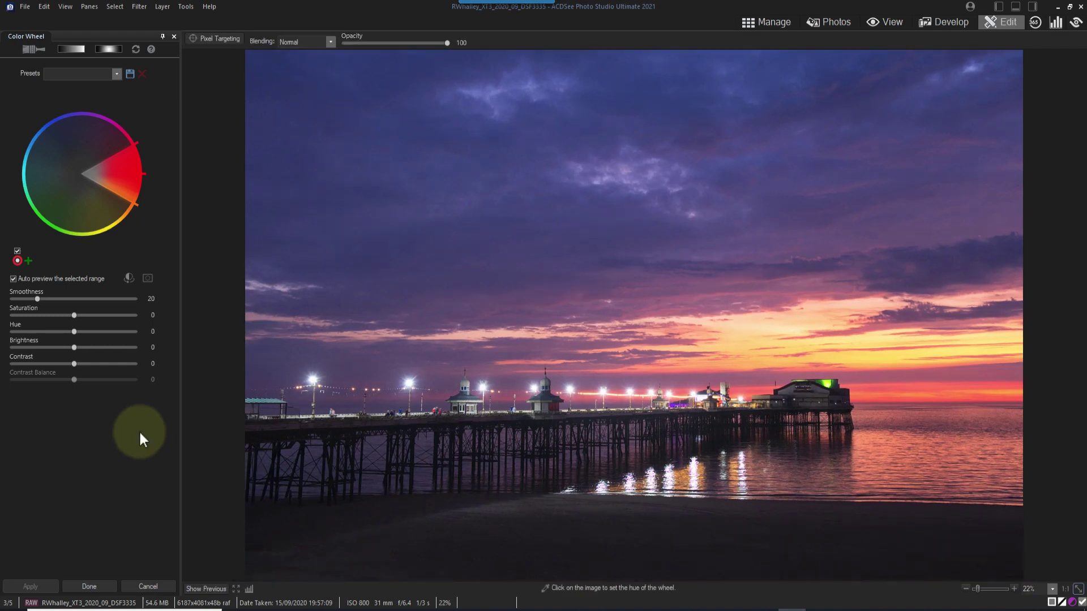
{"action": "left_click_drag", "start_coordinate": [141, 172], "coordinate": [120, 228]}
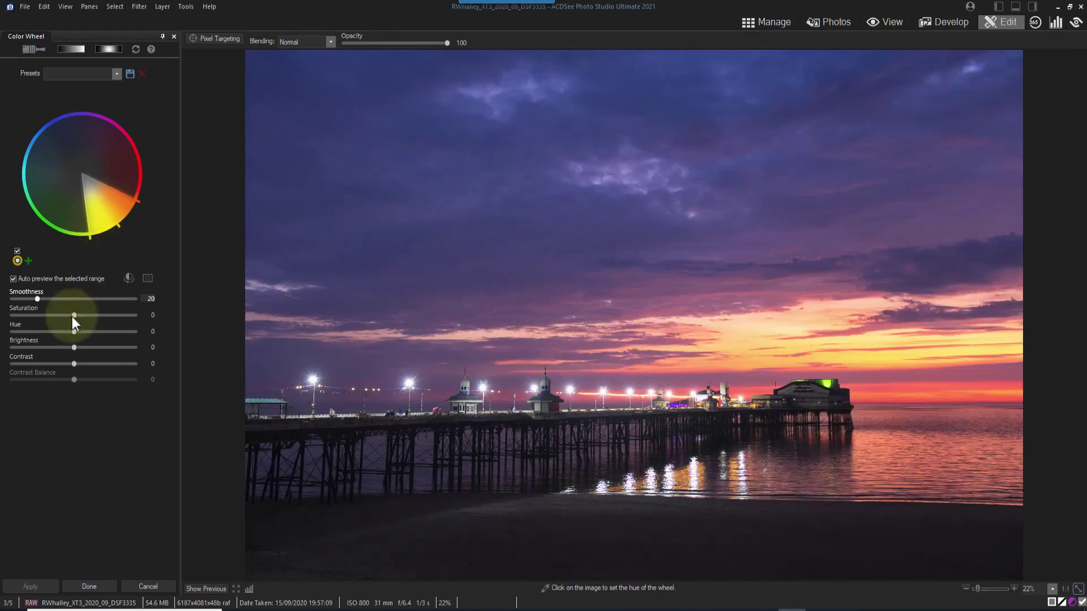
{"action": "left_click_drag", "start_coordinate": [74, 316], "coordinate": [91, 316]}
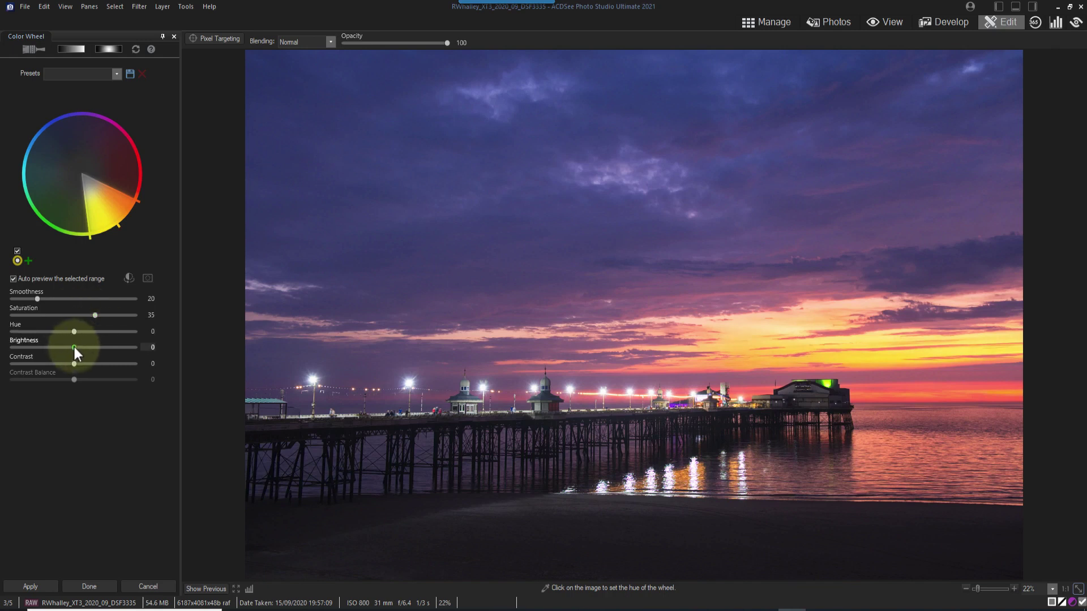
{"action": "left_click_drag", "start_coordinate": [74, 347], "coordinate": [93, 363]}
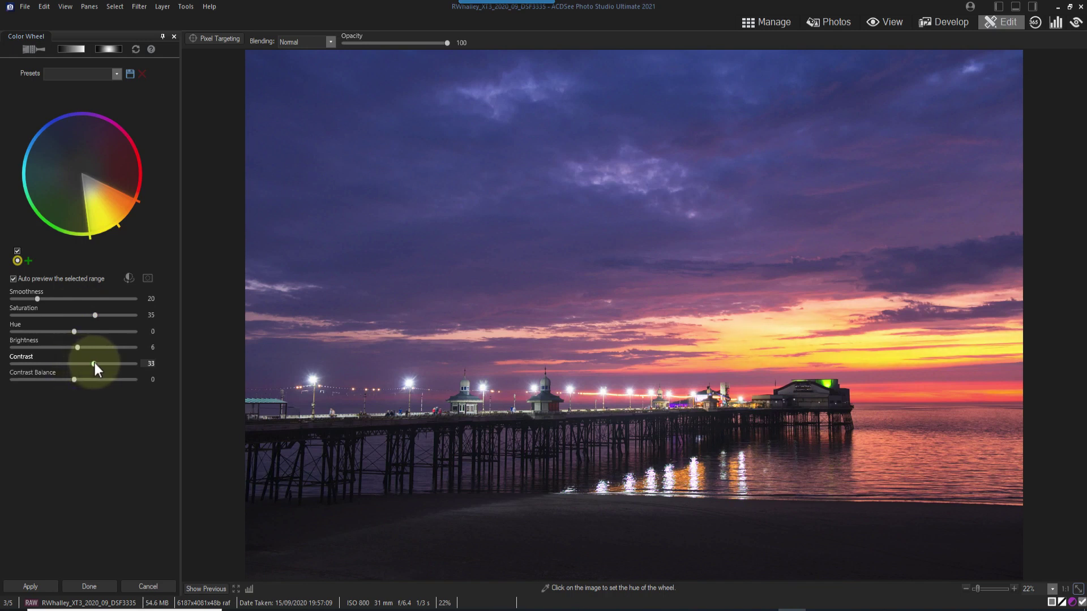
{"action": "left_click", "coordinate": [28, 260]}
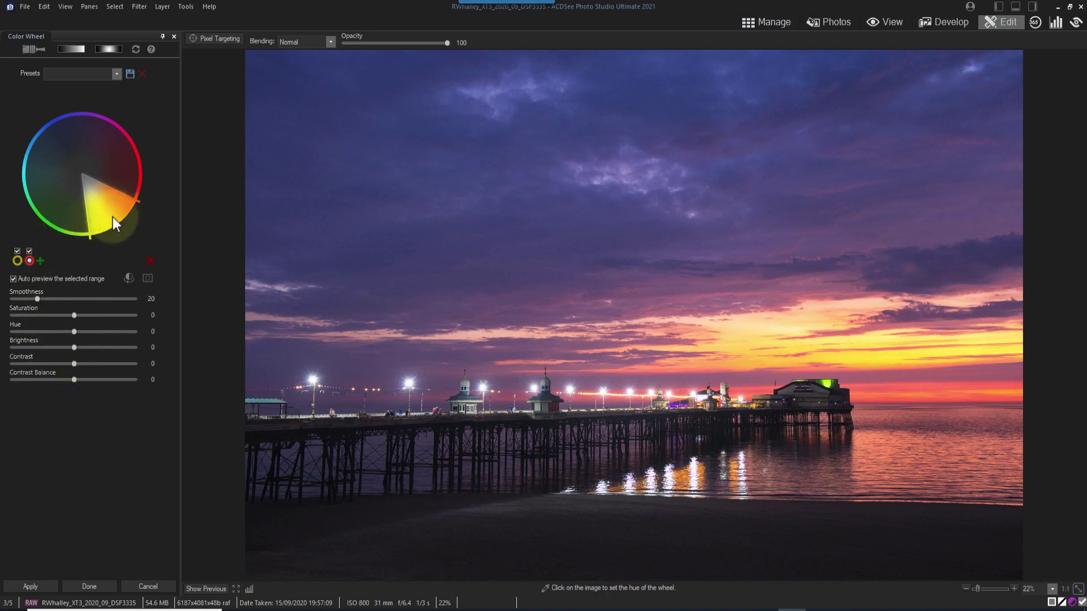
Aim the second range at the magenta-purple sky with Contrast 21, Smoothness 44 and Saturation 38.
{"action": "left_click_drag", "start_coordinate": [113, 217], "coordinate": [131, 224]}
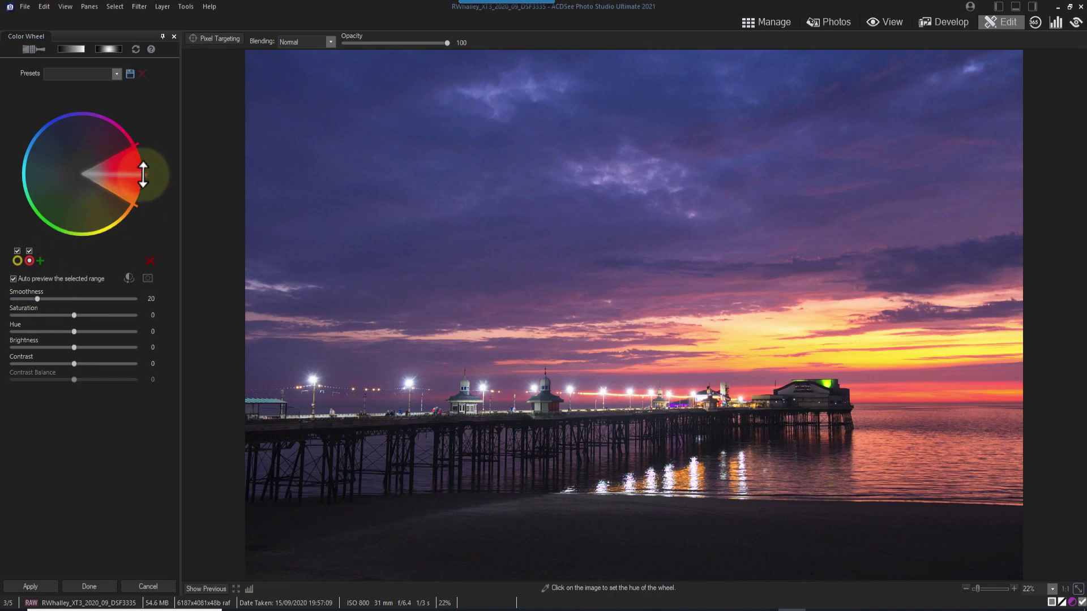
{"action": "left_click_drag", "start_coordinate": [142, 170], "coordinate": [53, 119]}
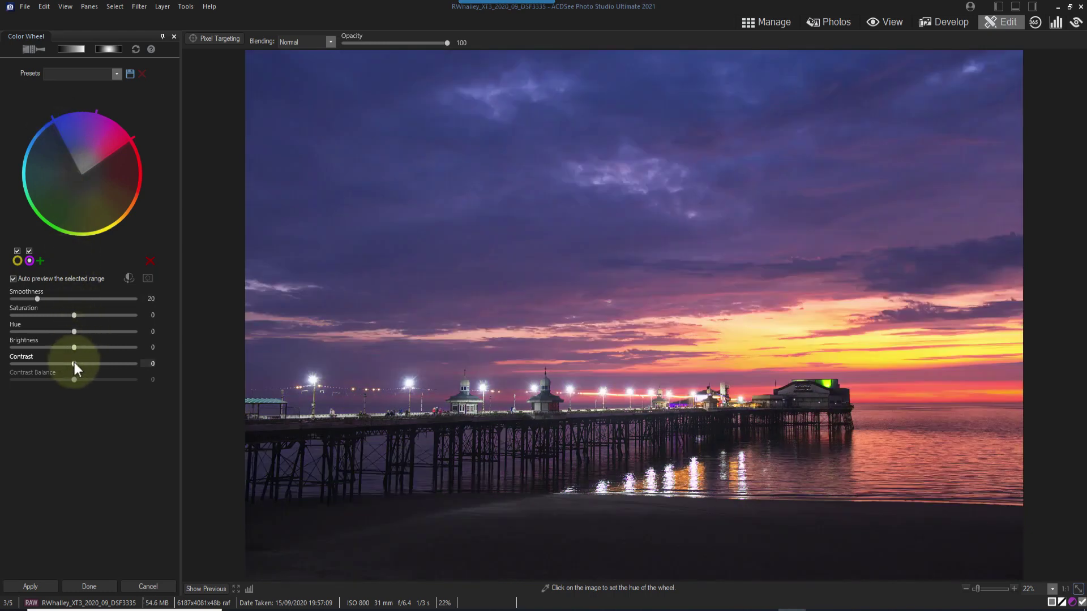
{"action": "left_click_drag", "start_coordinate": [74, 364], "coordinate": [95, 369]}
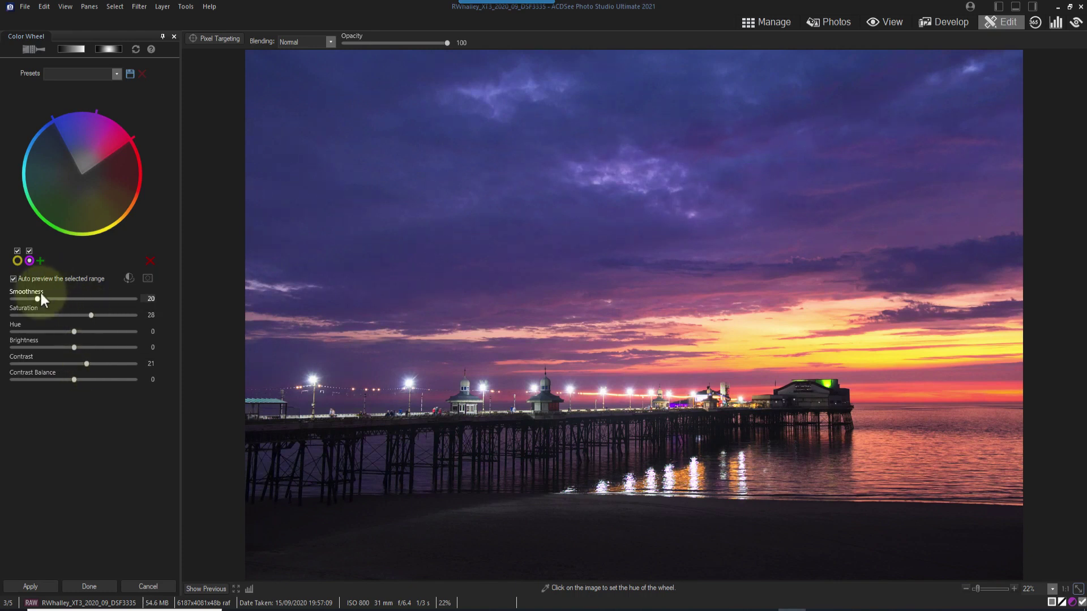
{"action": "left_click_drag", "start_coordinate": [39, 296], "coordinate": [65, 300]}
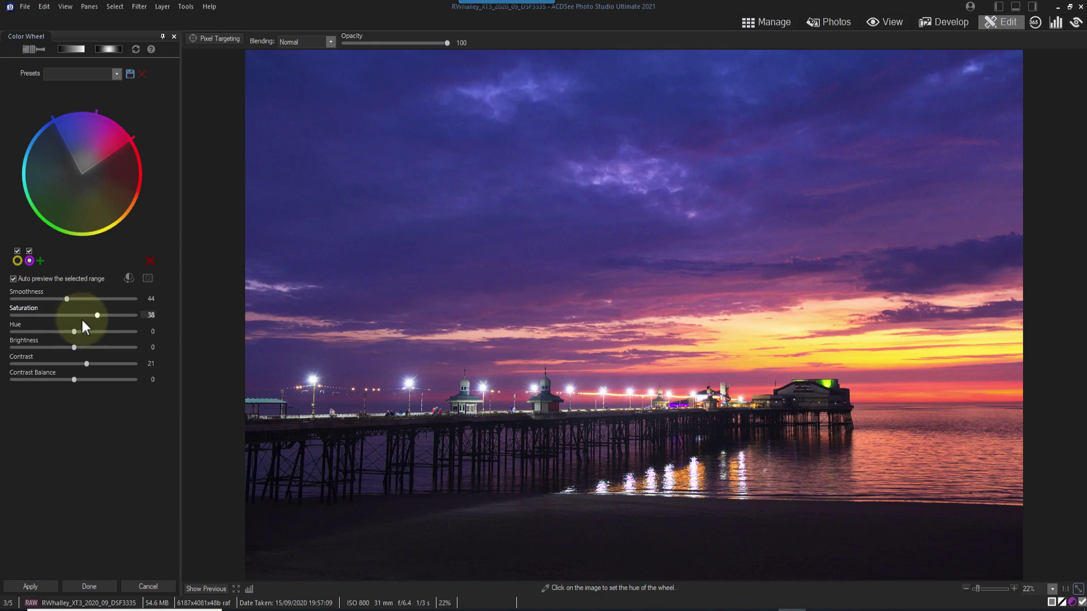
Apply the Color Wheel grade and give Layer 1 copy 1 a white layer mask.
{"action": "left_click", "coordinate": [94, 587]}
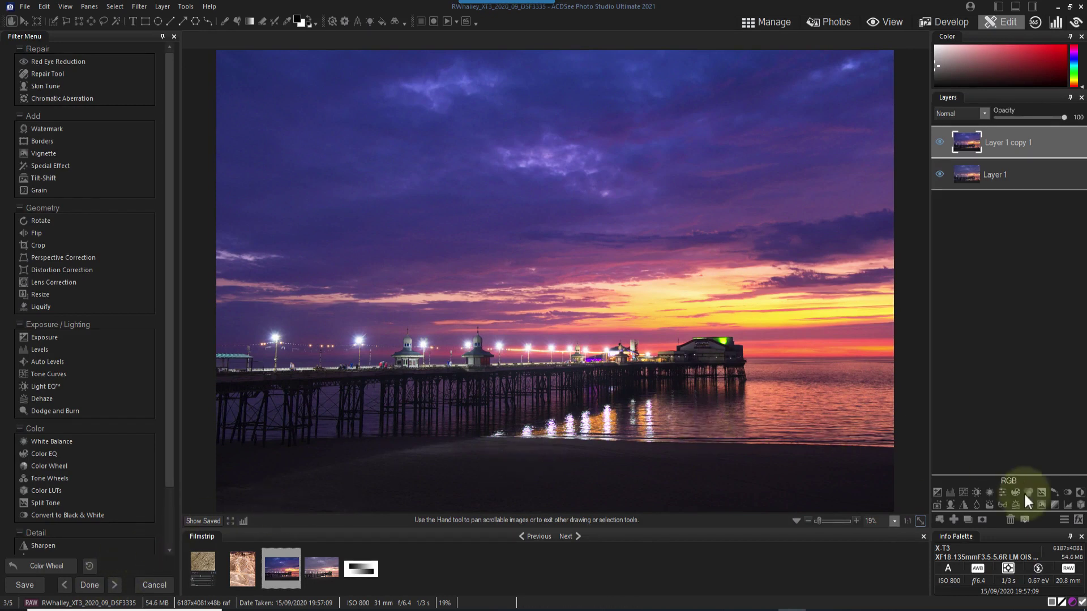
{"action": "left_click", "coordinate": [983, 520]}
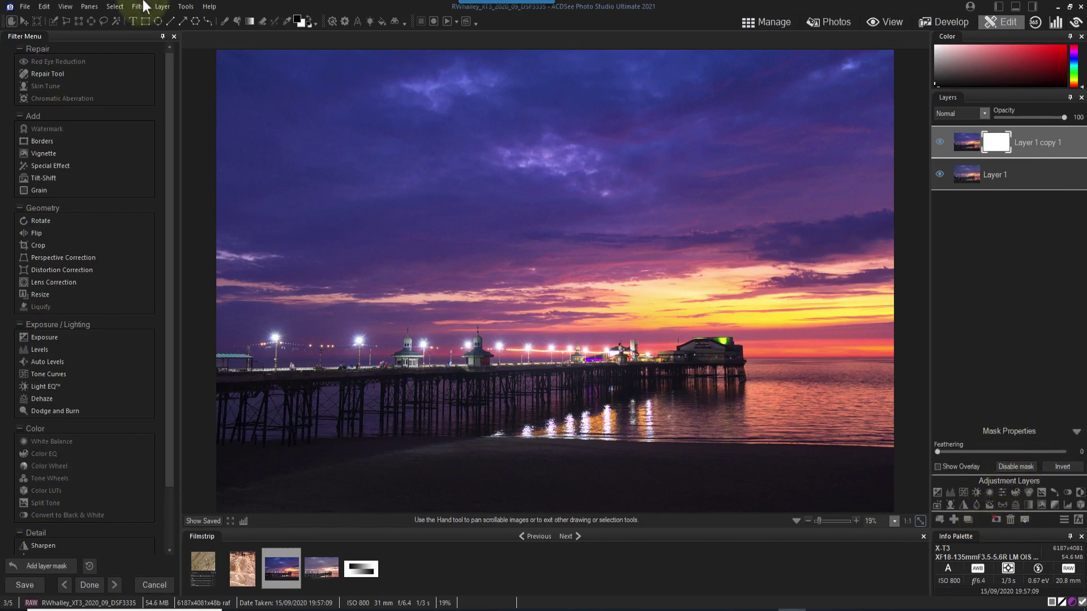
{"action": "left_click", "coordinate": [224, 21]}
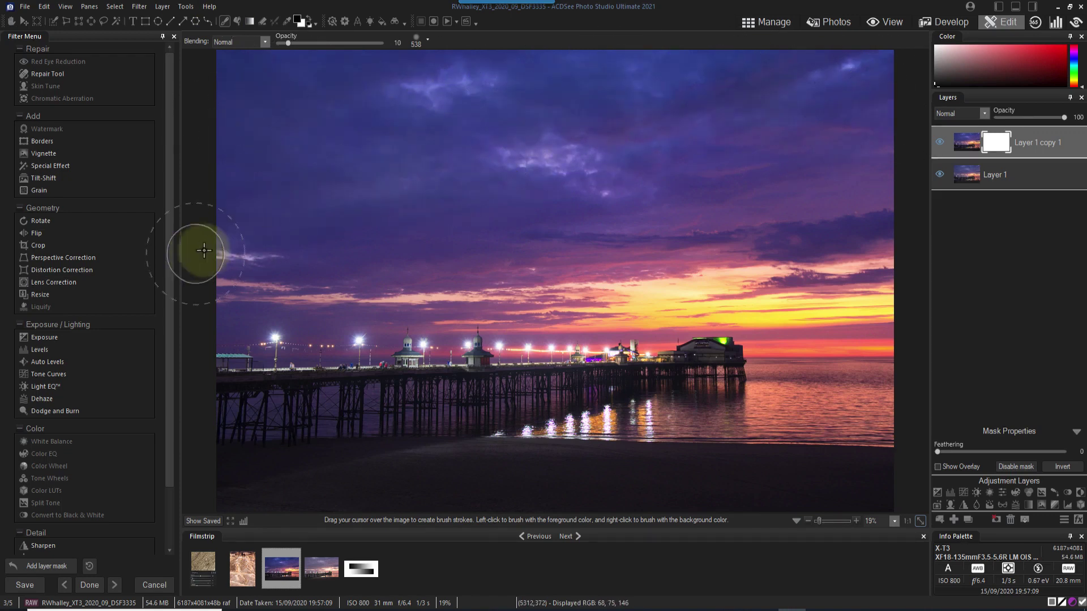
Brush black over the frame's edges on the mask, then hide the graded layer to compare.
{"action": "mouse_move", "coordinate": [291, 189]}
{"action": "left_mouse_down"}
{"action": "mouse_move", "coordinate": [390, 94]}
{"action": "mouse_move", "coordinate": [226, 102]}
{"action": "mouse_move", "coordinate": [328, 102]}
{"action": "left_mouse_up"}
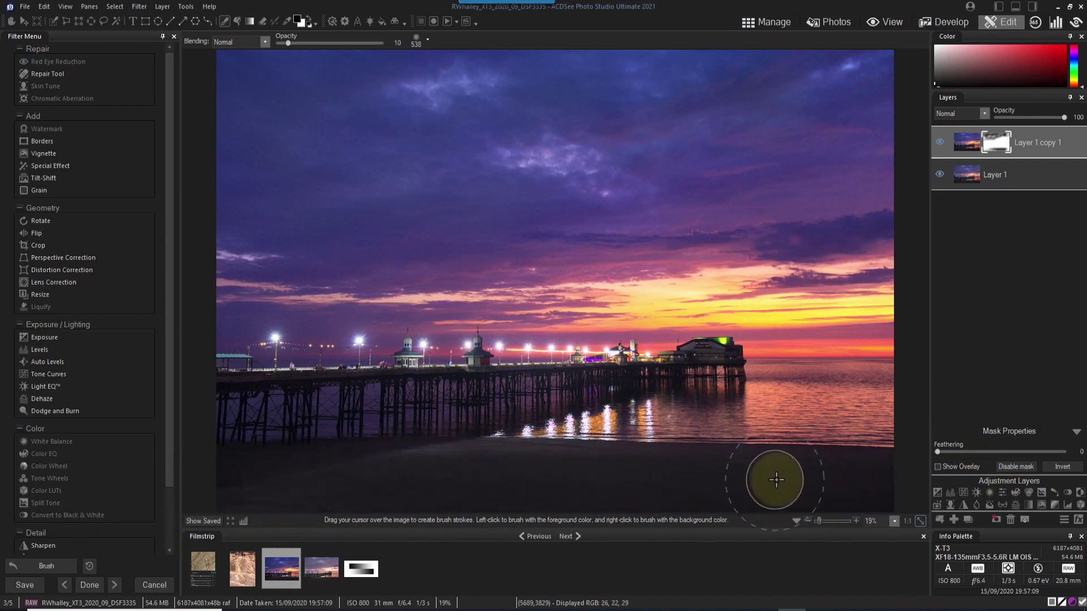
{"action": "left_click", "coordinate": [940, 142]}
{"action": "left_click", "coordinate": [941, 142]}
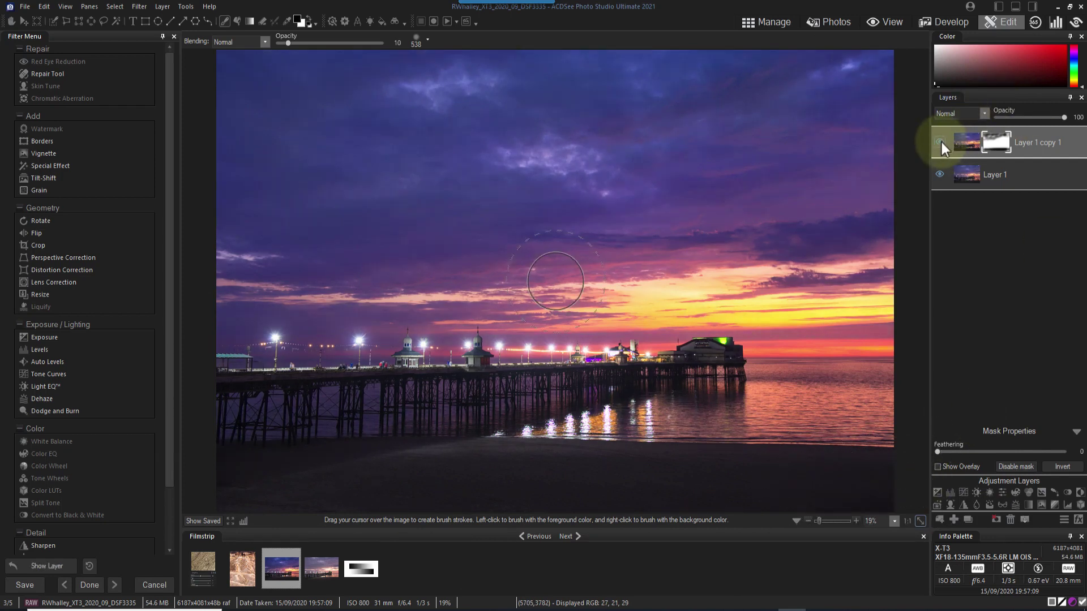